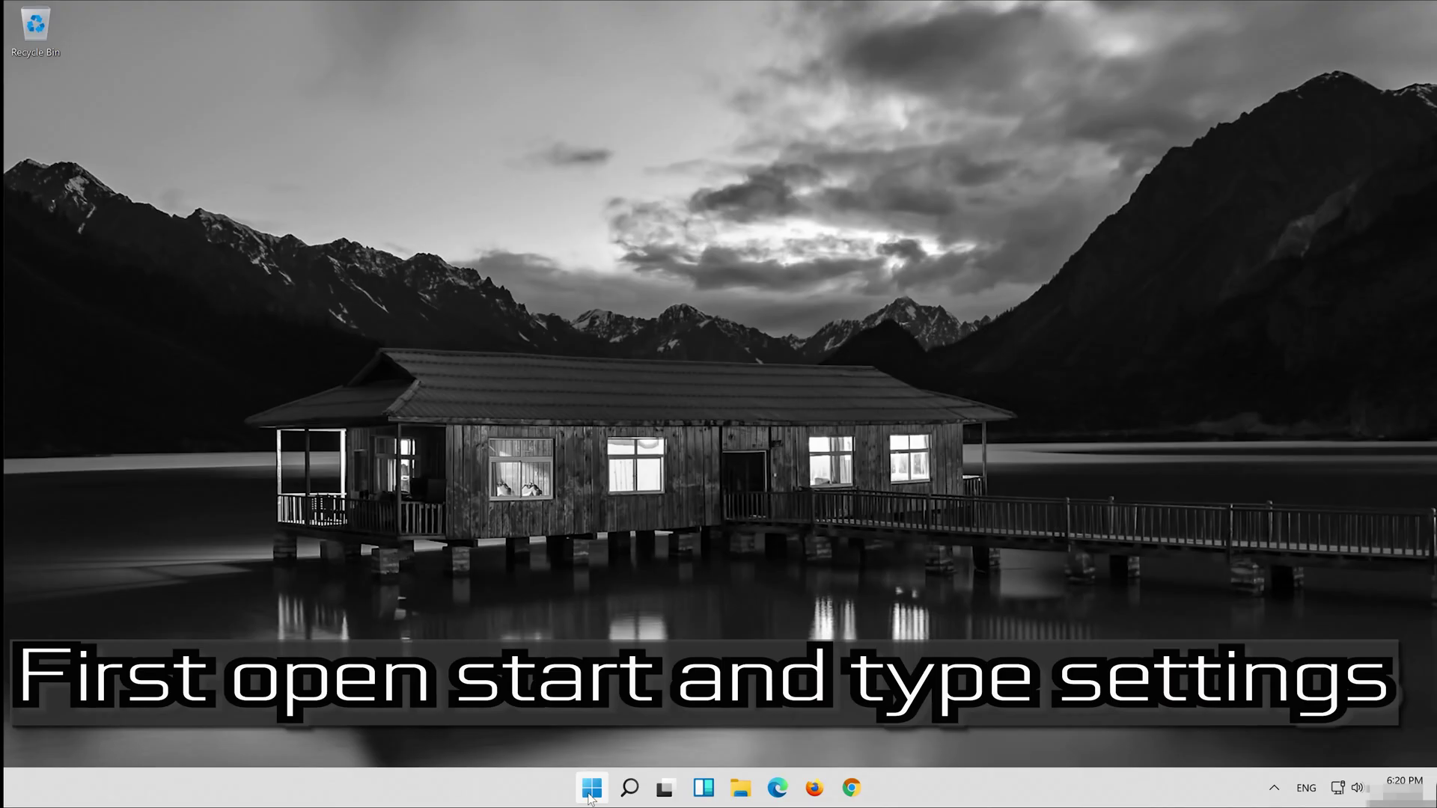
Search for settings, open the Settings app and go to the Apps & features page.
text(settings)
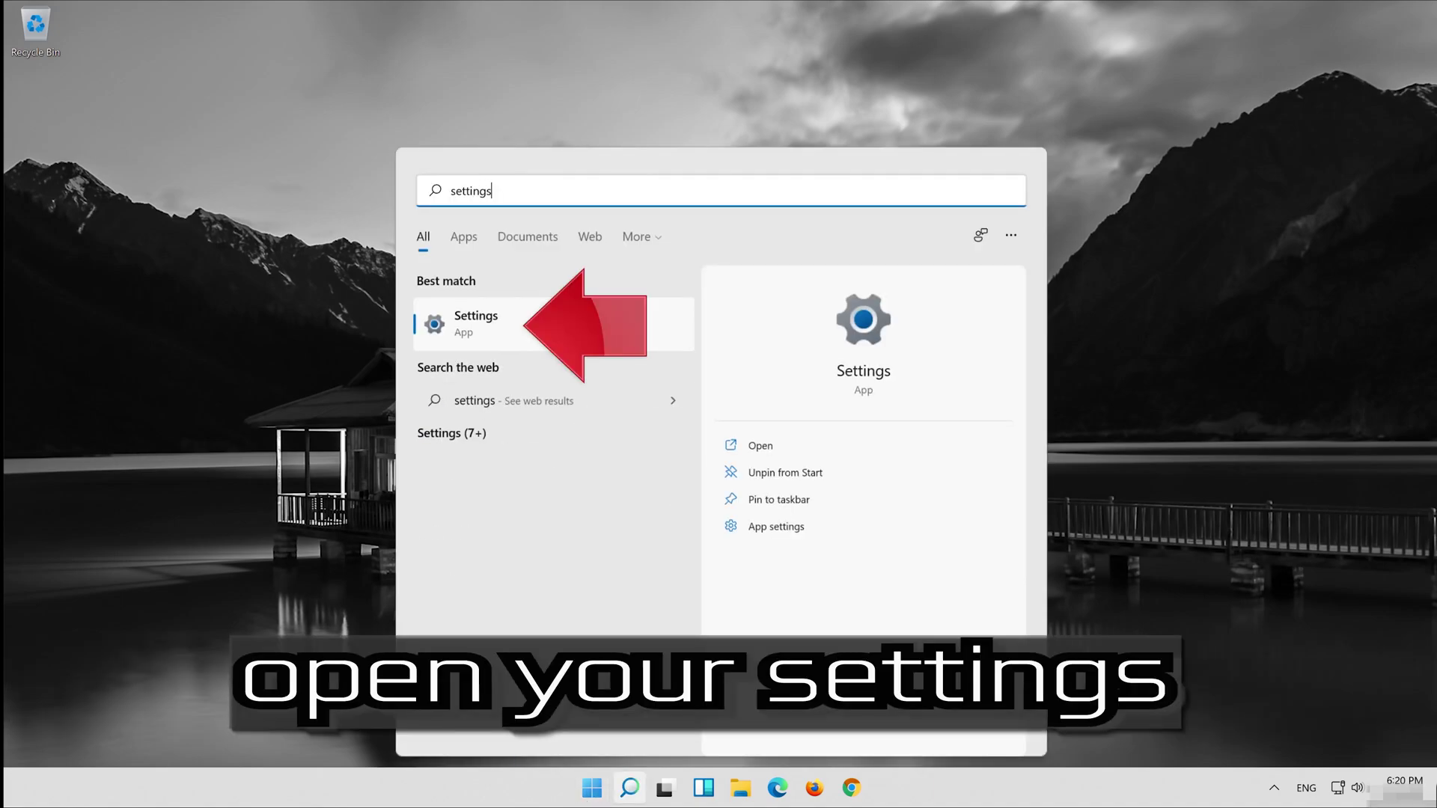
click(540, 343)
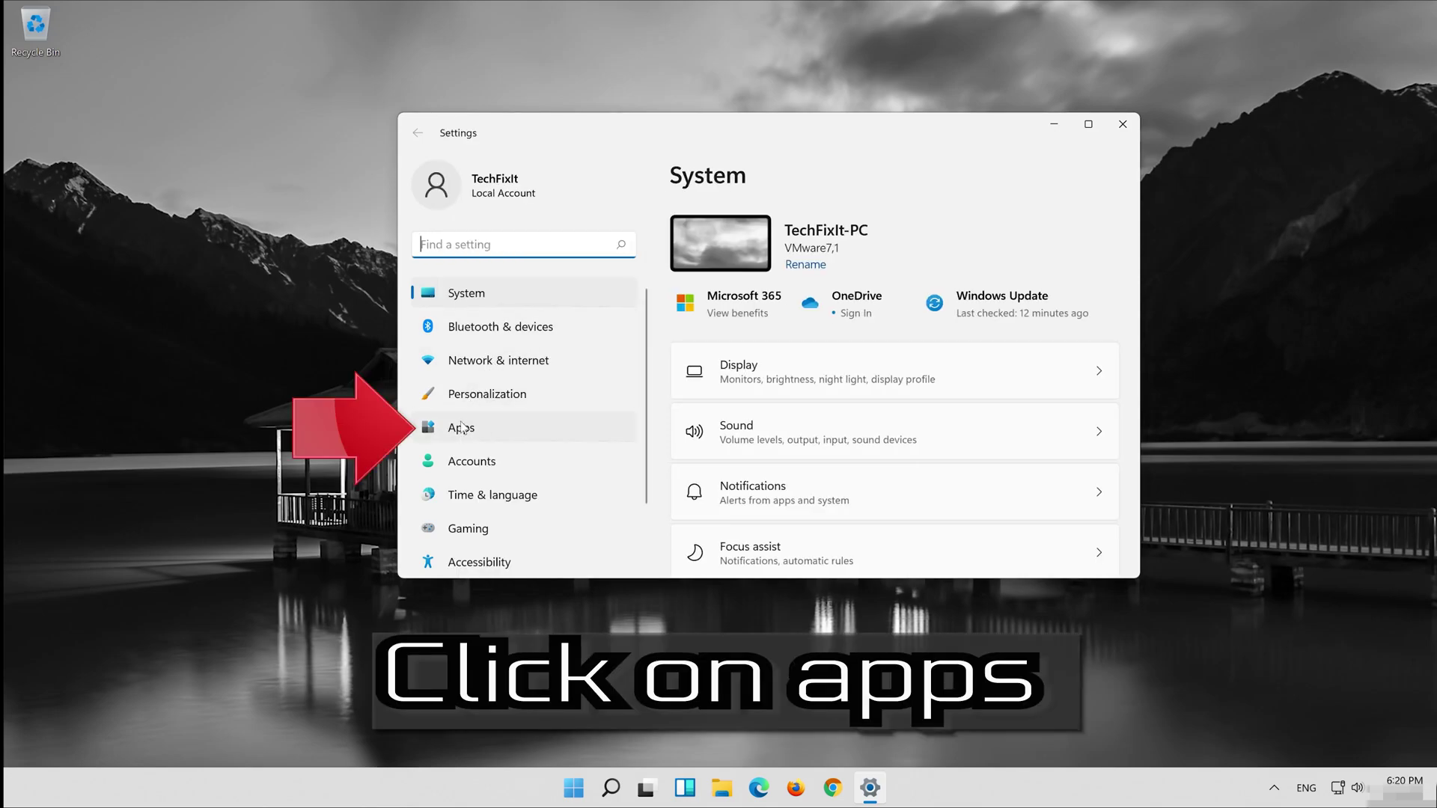
click(500, 437)
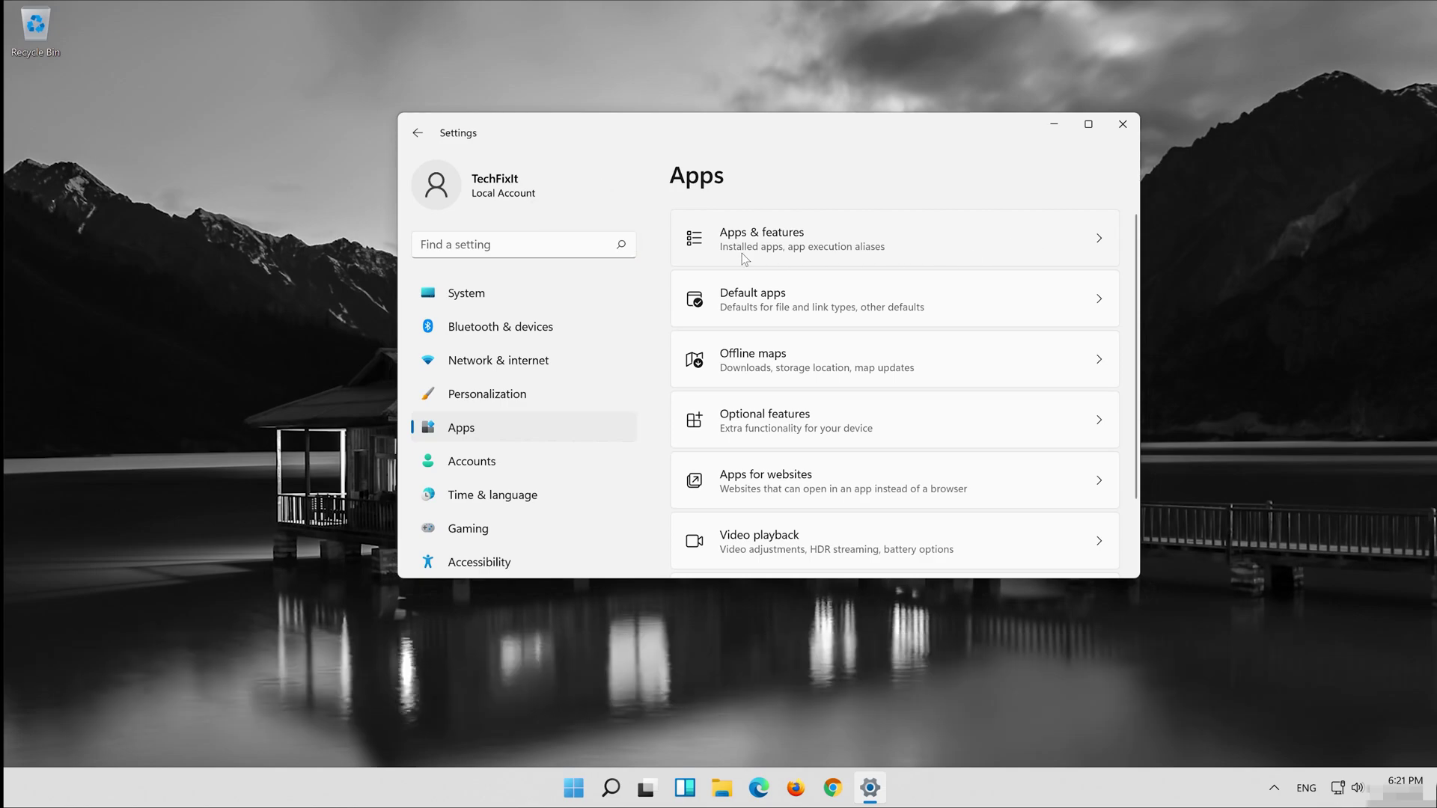
click(742, 253)
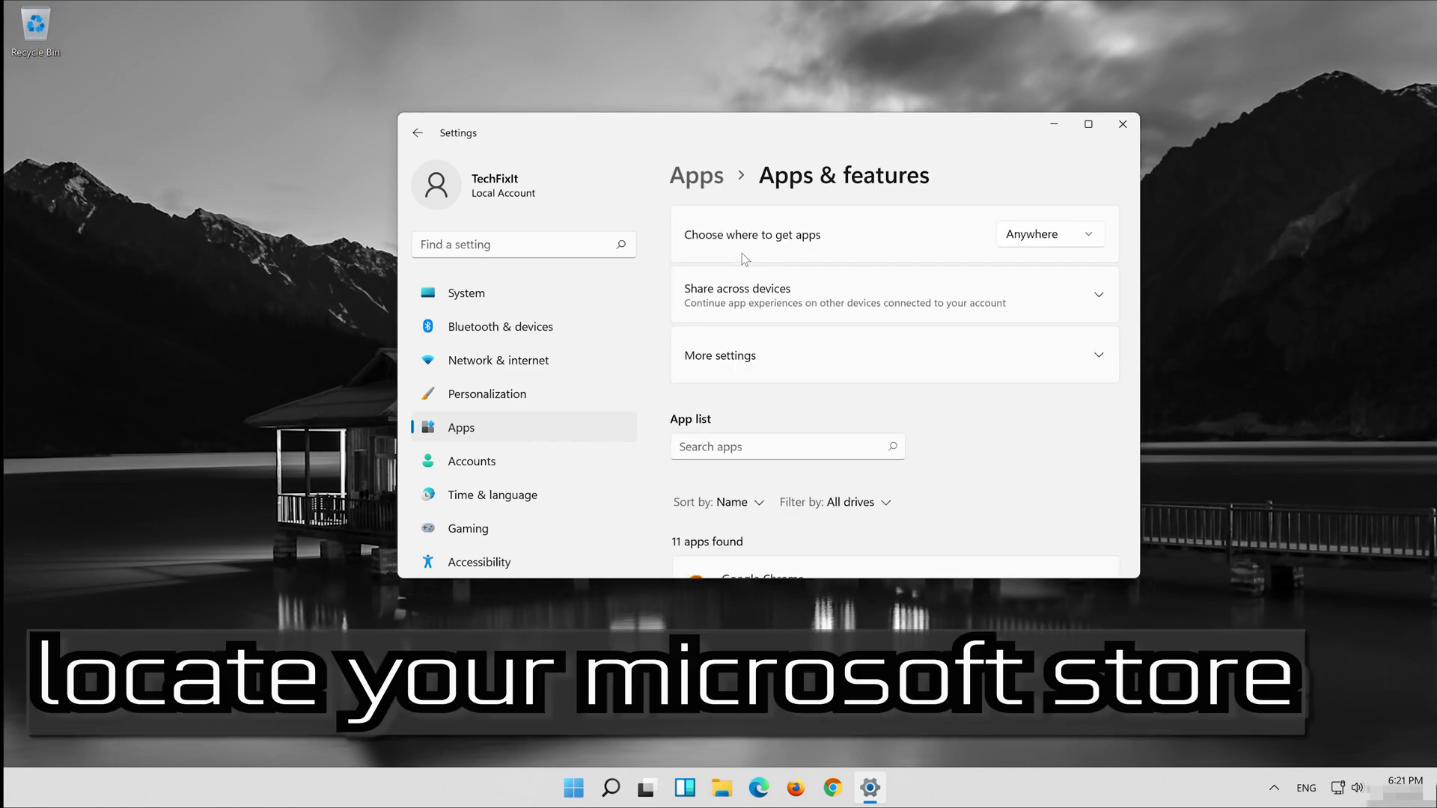
Find Microsoft Store in the installed apps list and open its advanced options.
scroll(926, 385, down, 10)
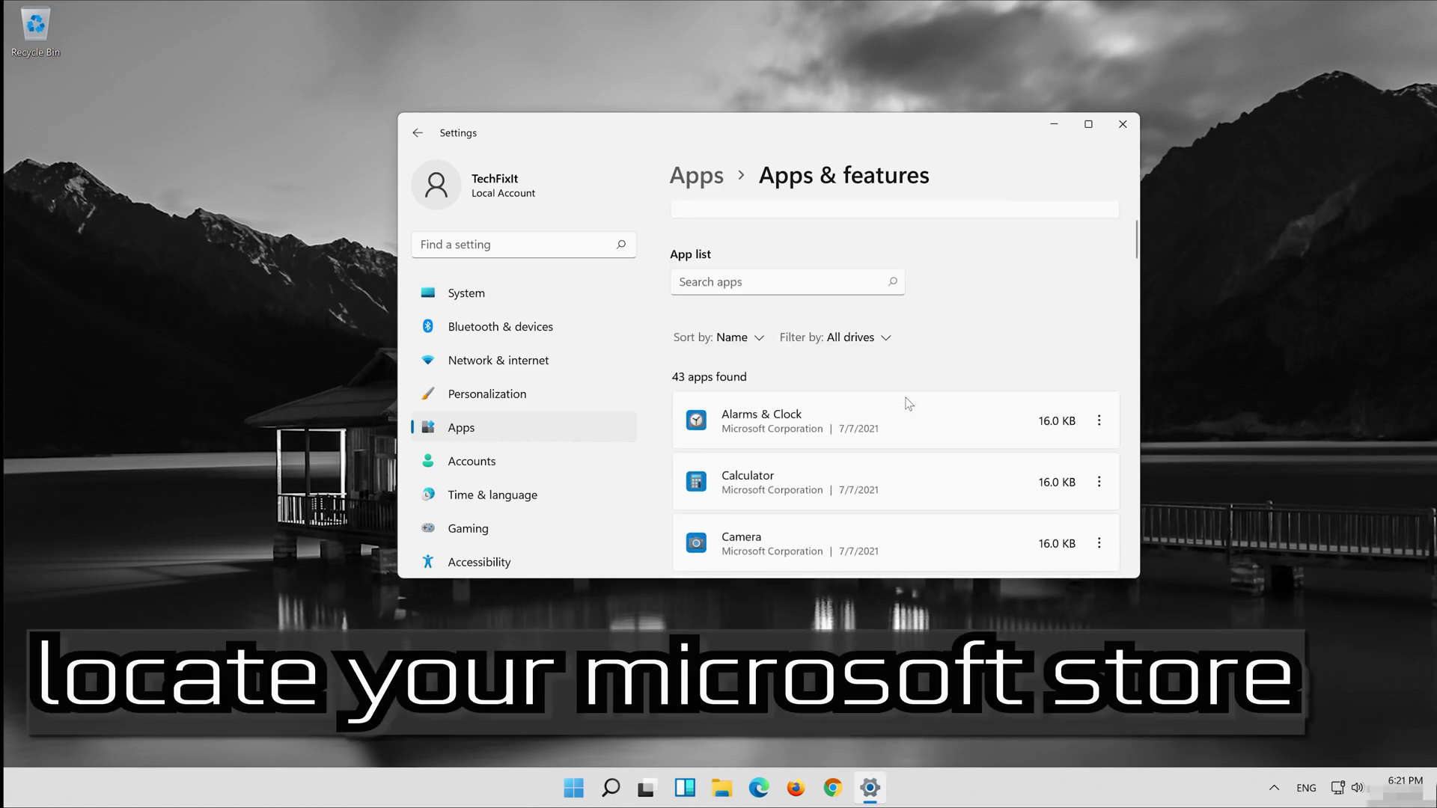
scroll(907, 403, down, 5)
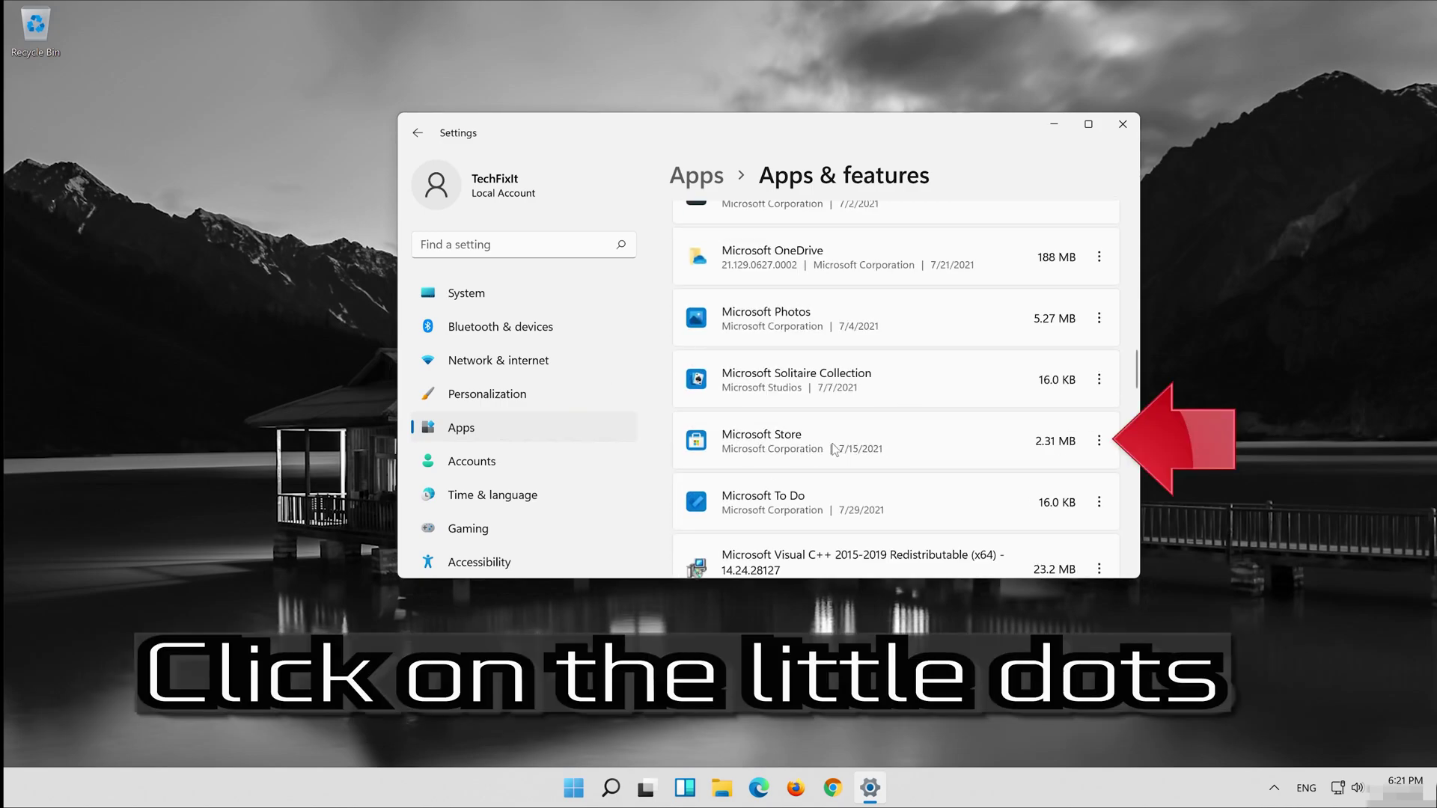
click(1098, 442)
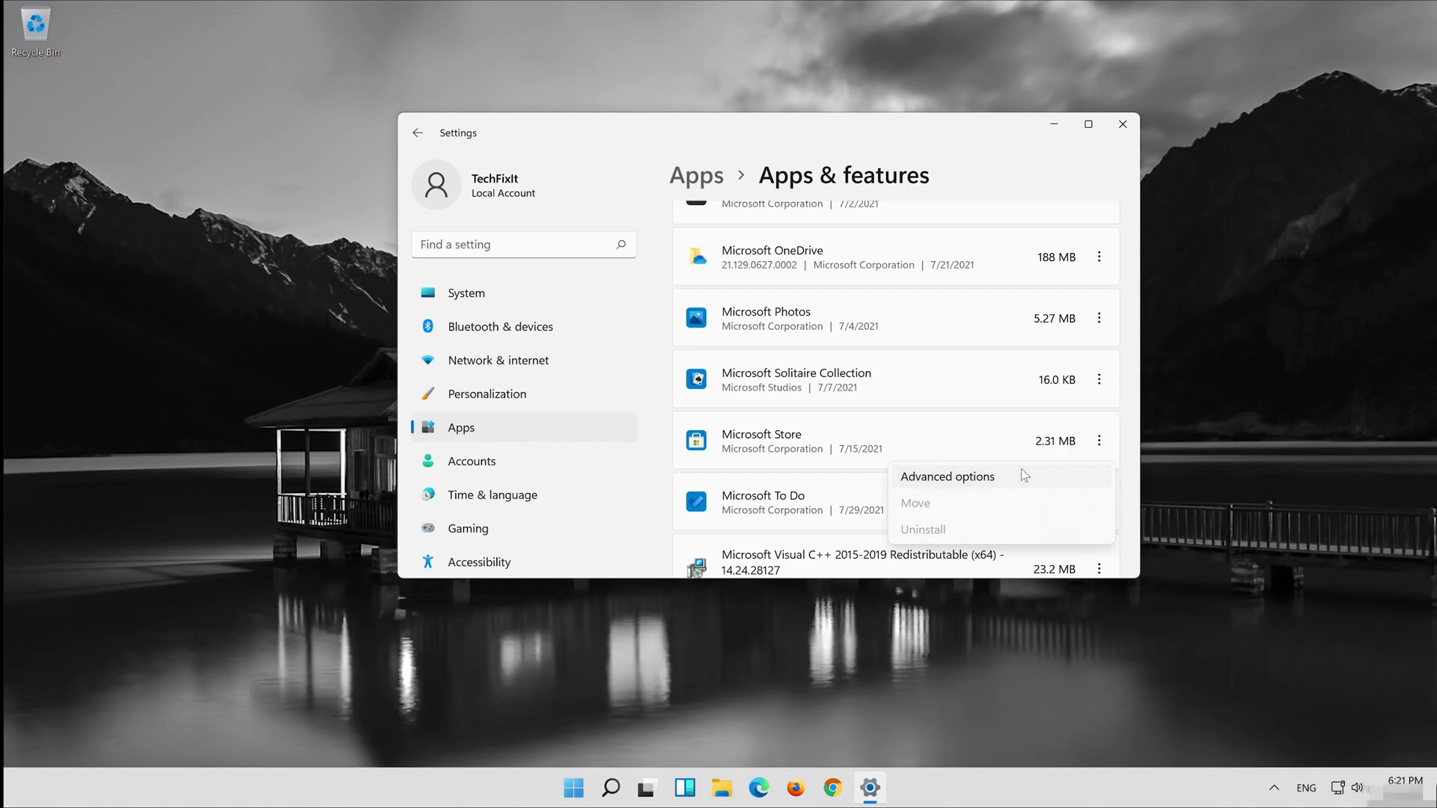
click(1023, 473)
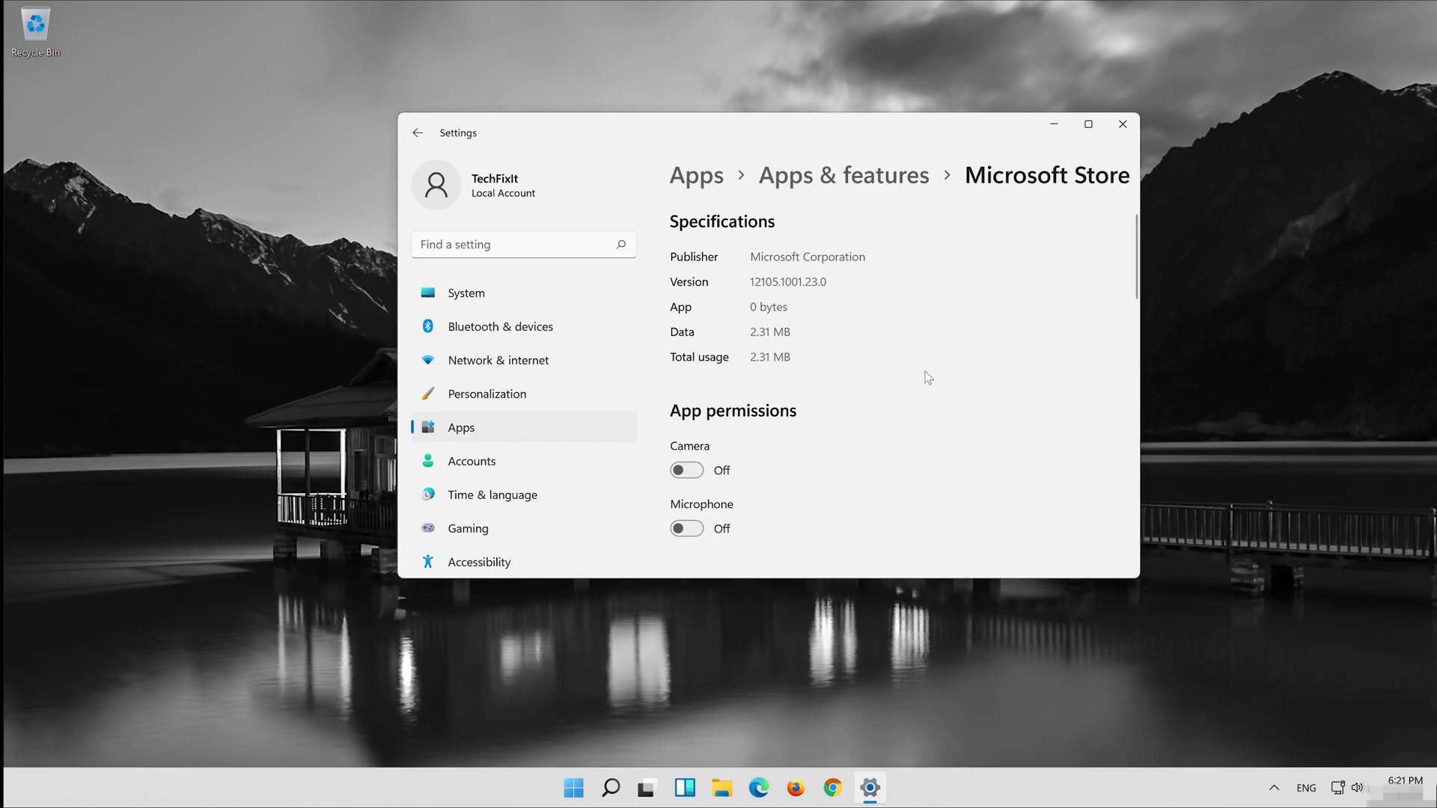
Repair the Microsoft Store app, and reset it with the deletion of its app data confirmed.
scroll(926, 373, down, 4)
scroll(928, 377, down, 5)
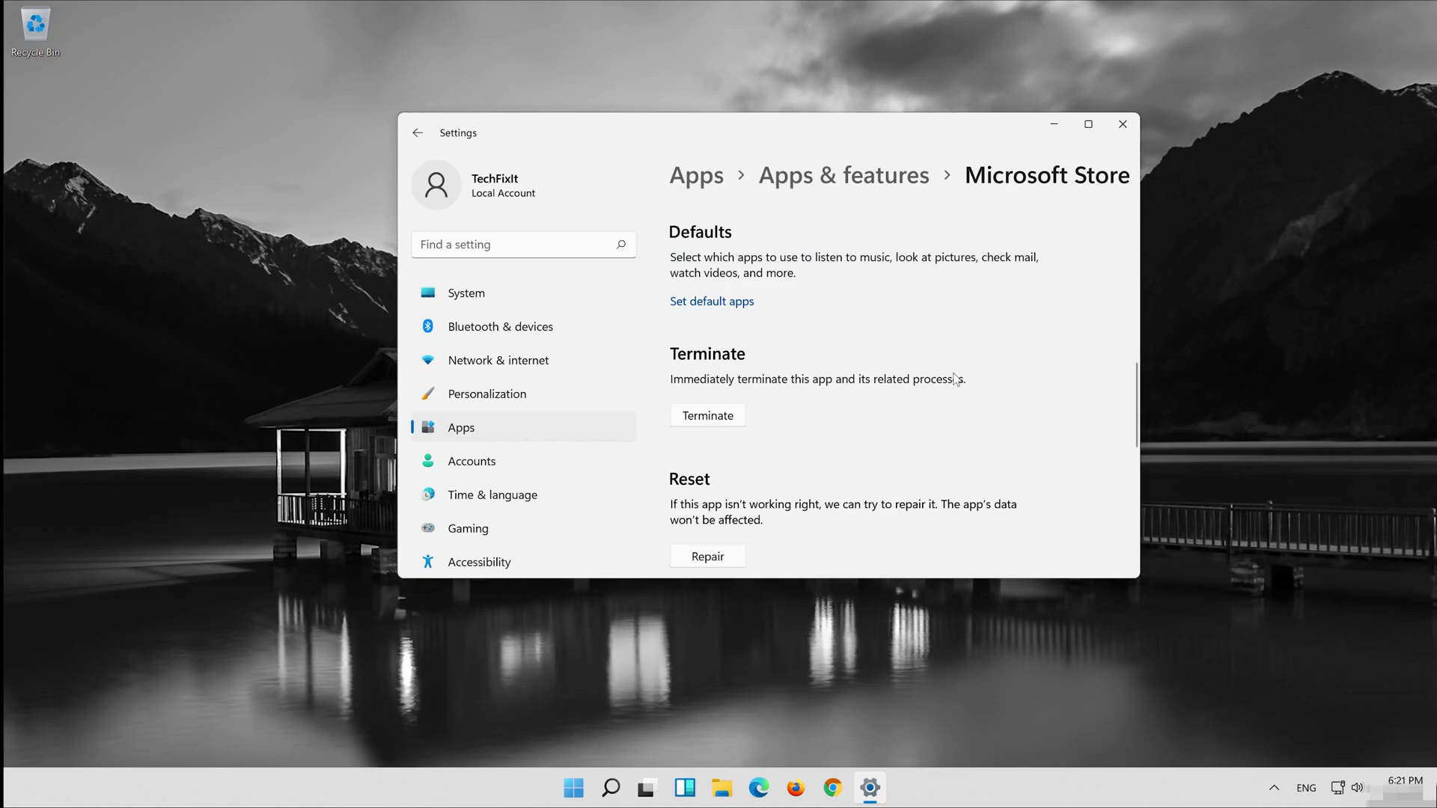
scroll(954, 373, down, 3)
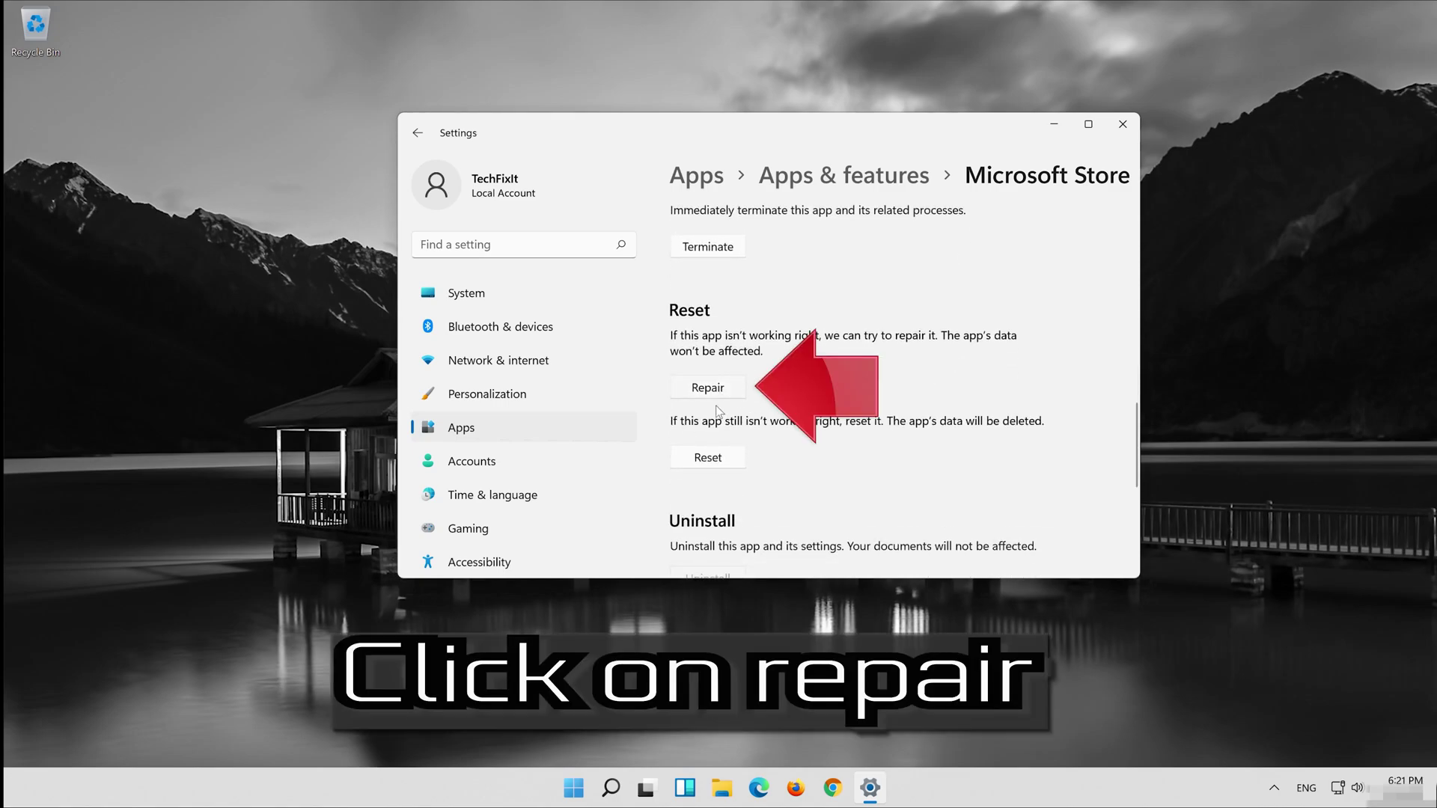
click(697, 390)
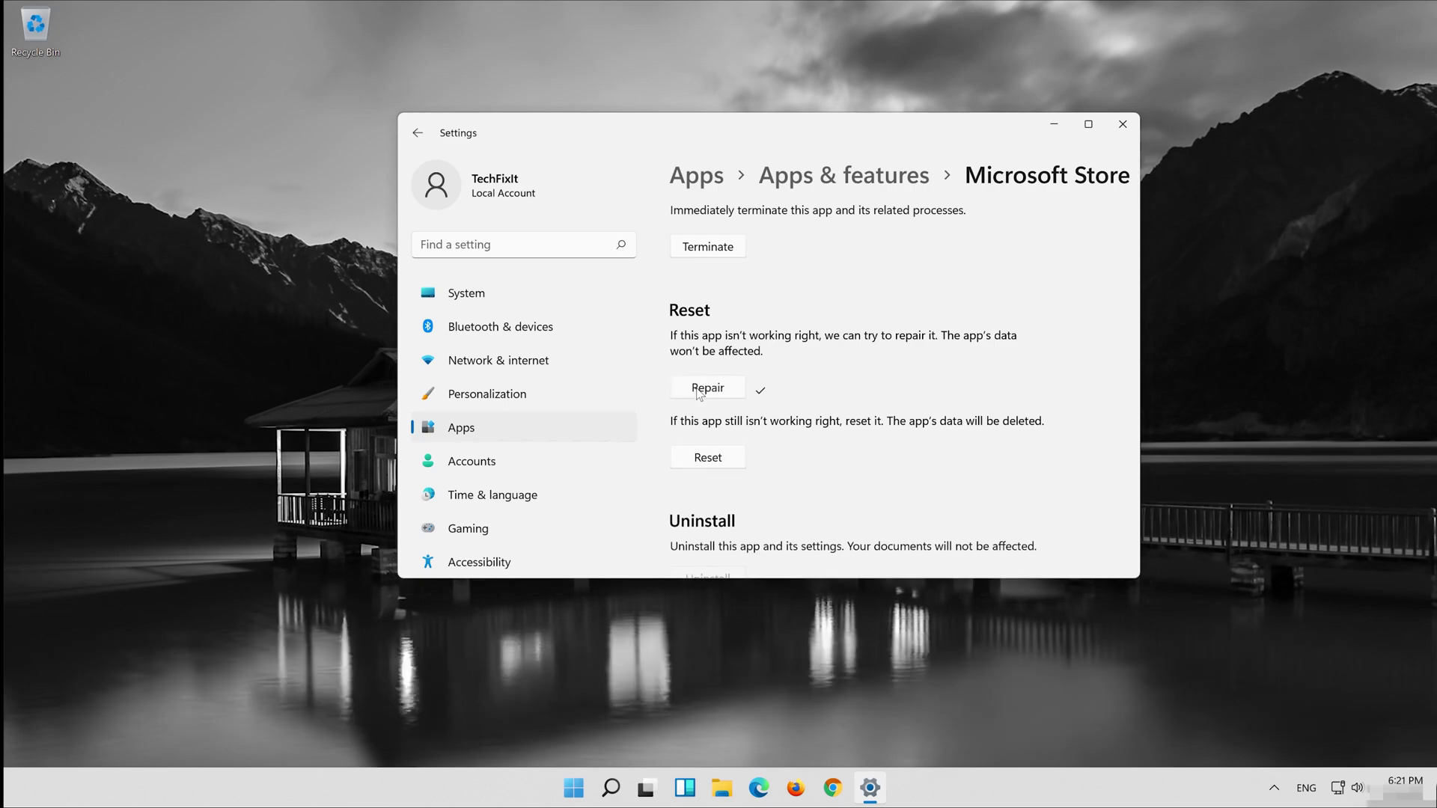
click(701, 458)
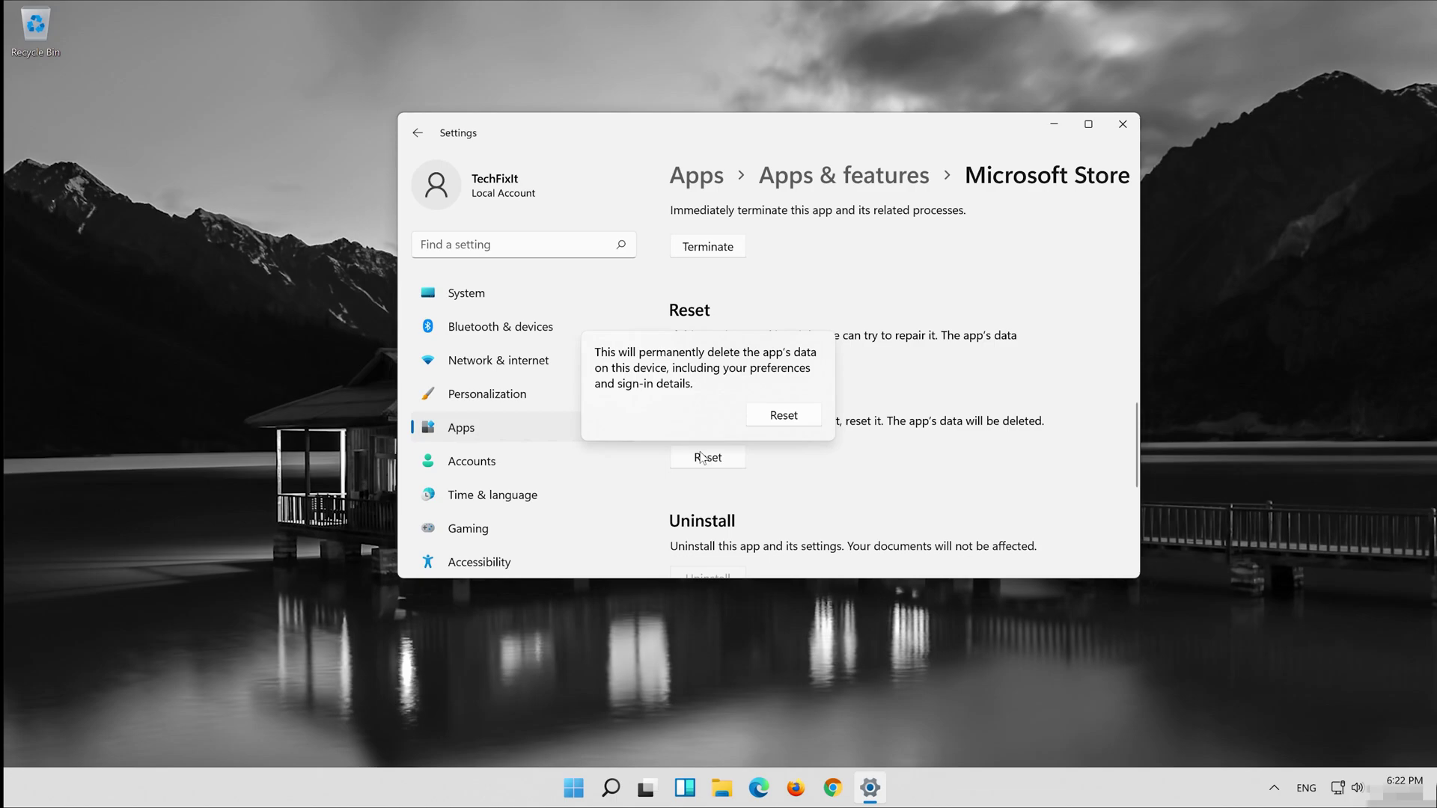
click(783, 422)
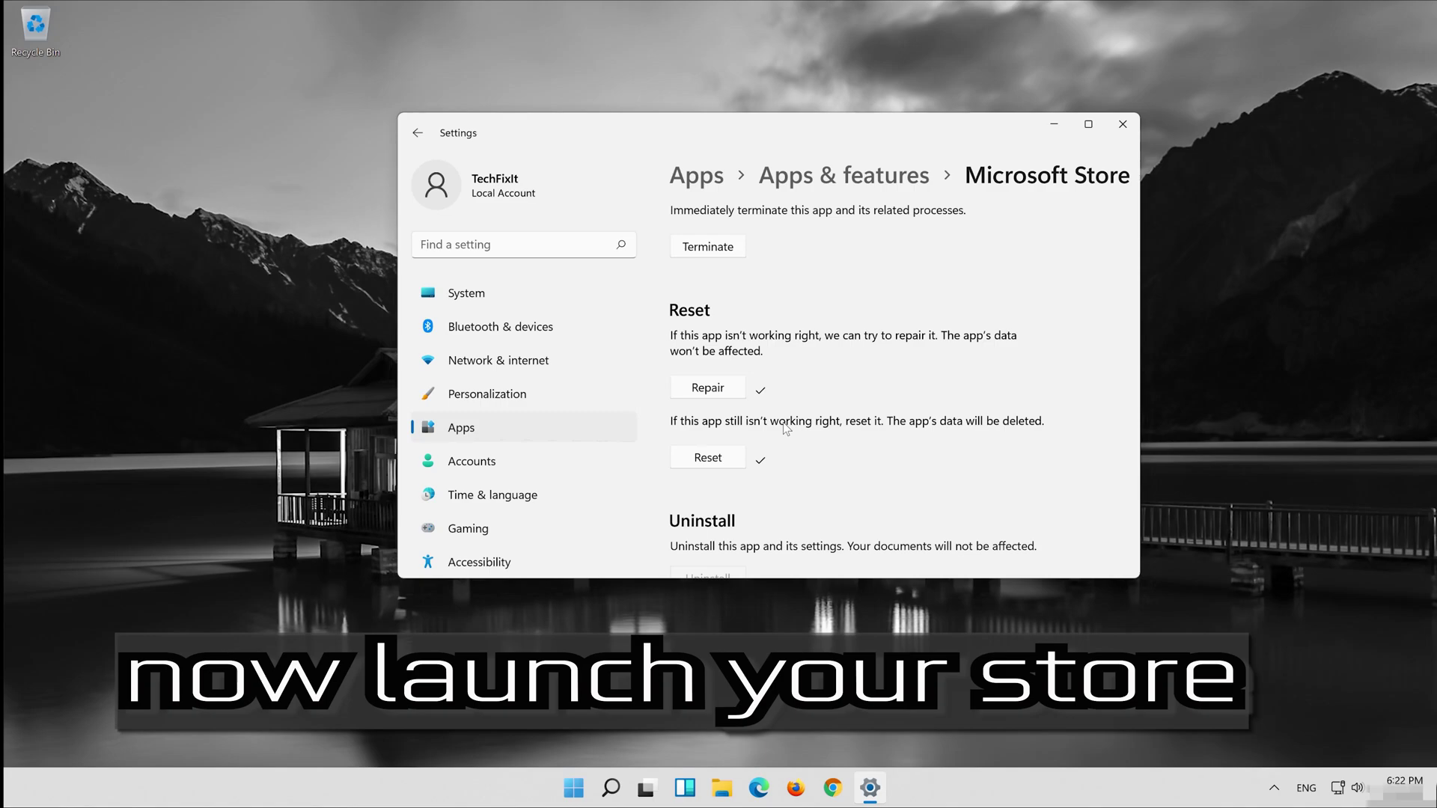
Close Settings, launch Microsoft Store from the pinned apps and move its window.
scroll(786, 428, up, 3)
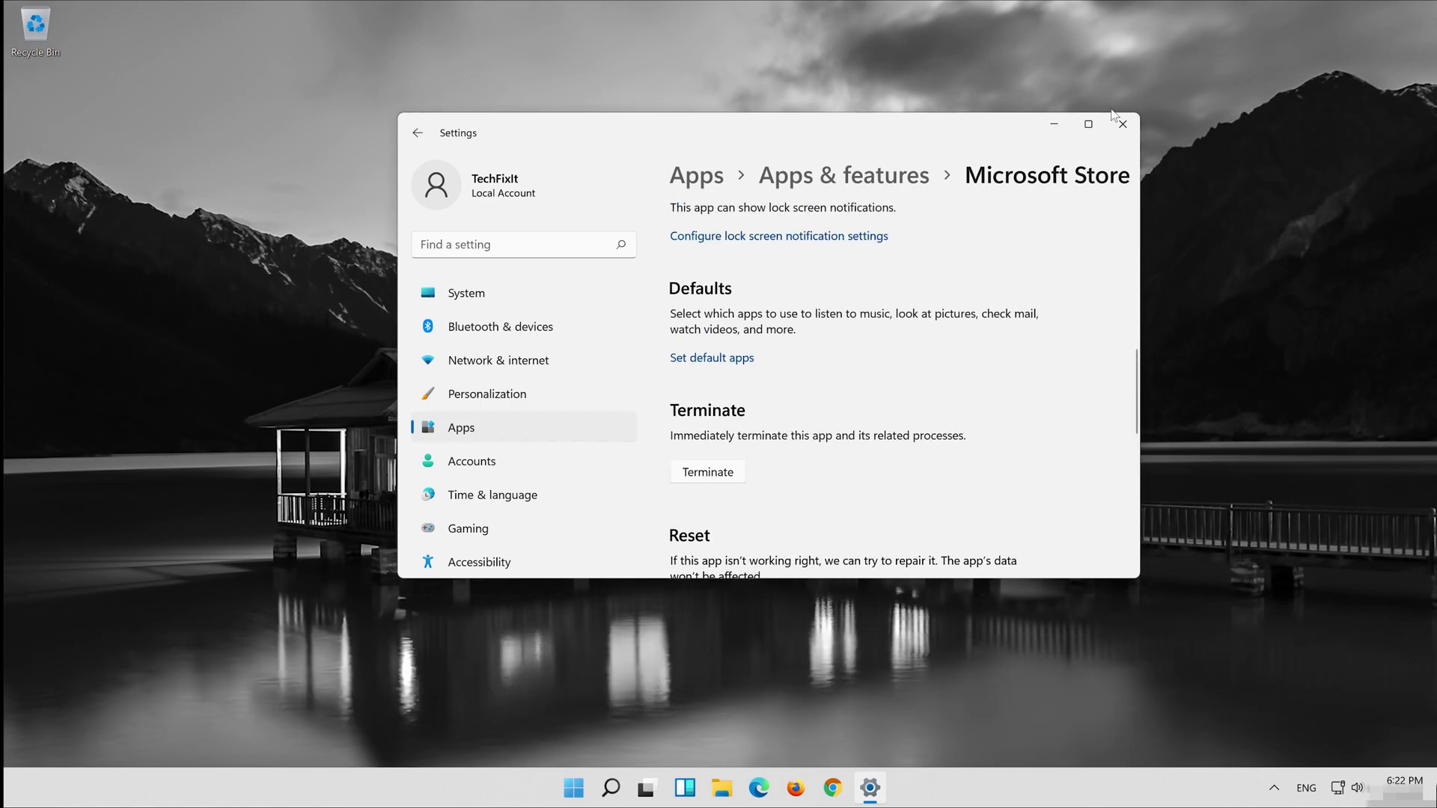
click(1123, 126)
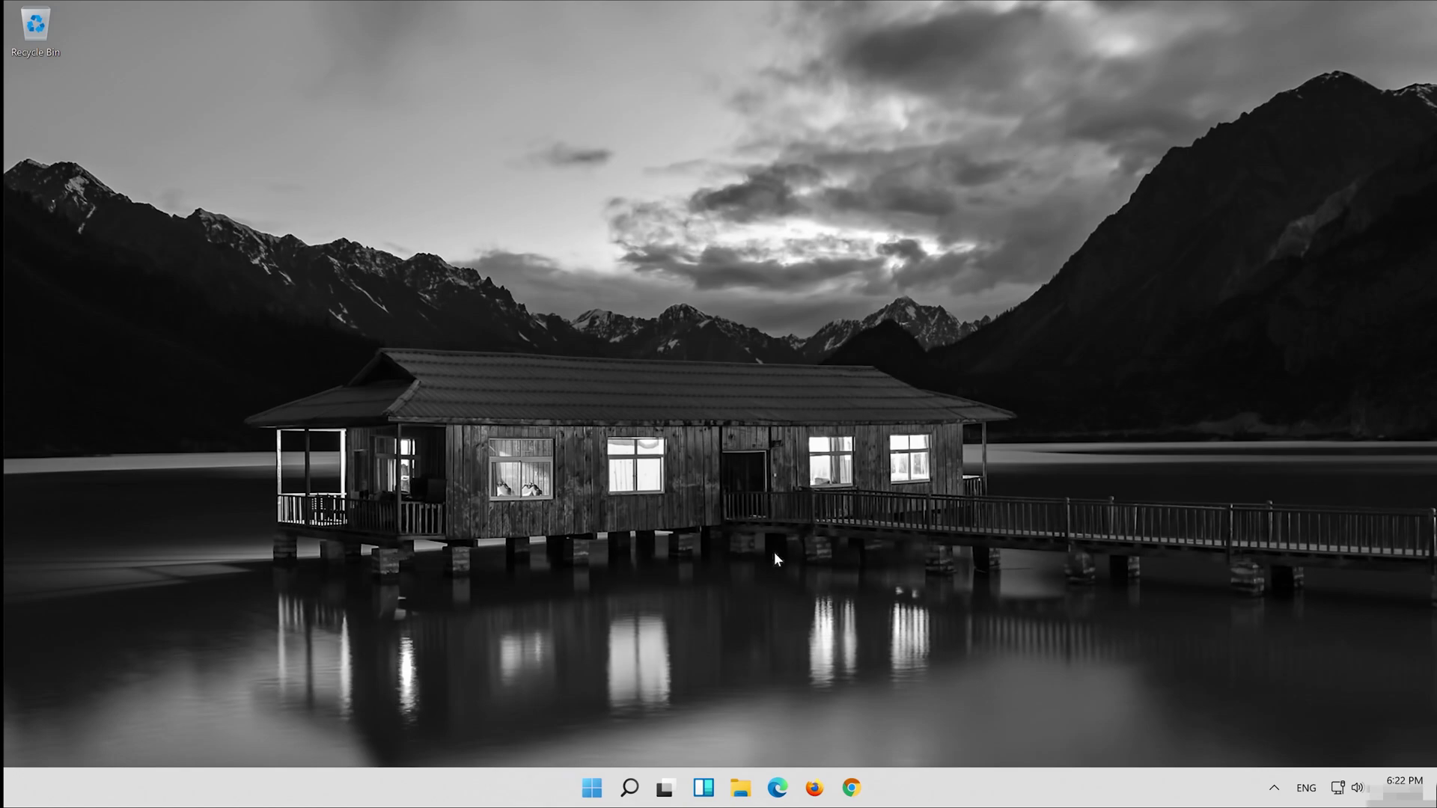
click(602, 792)
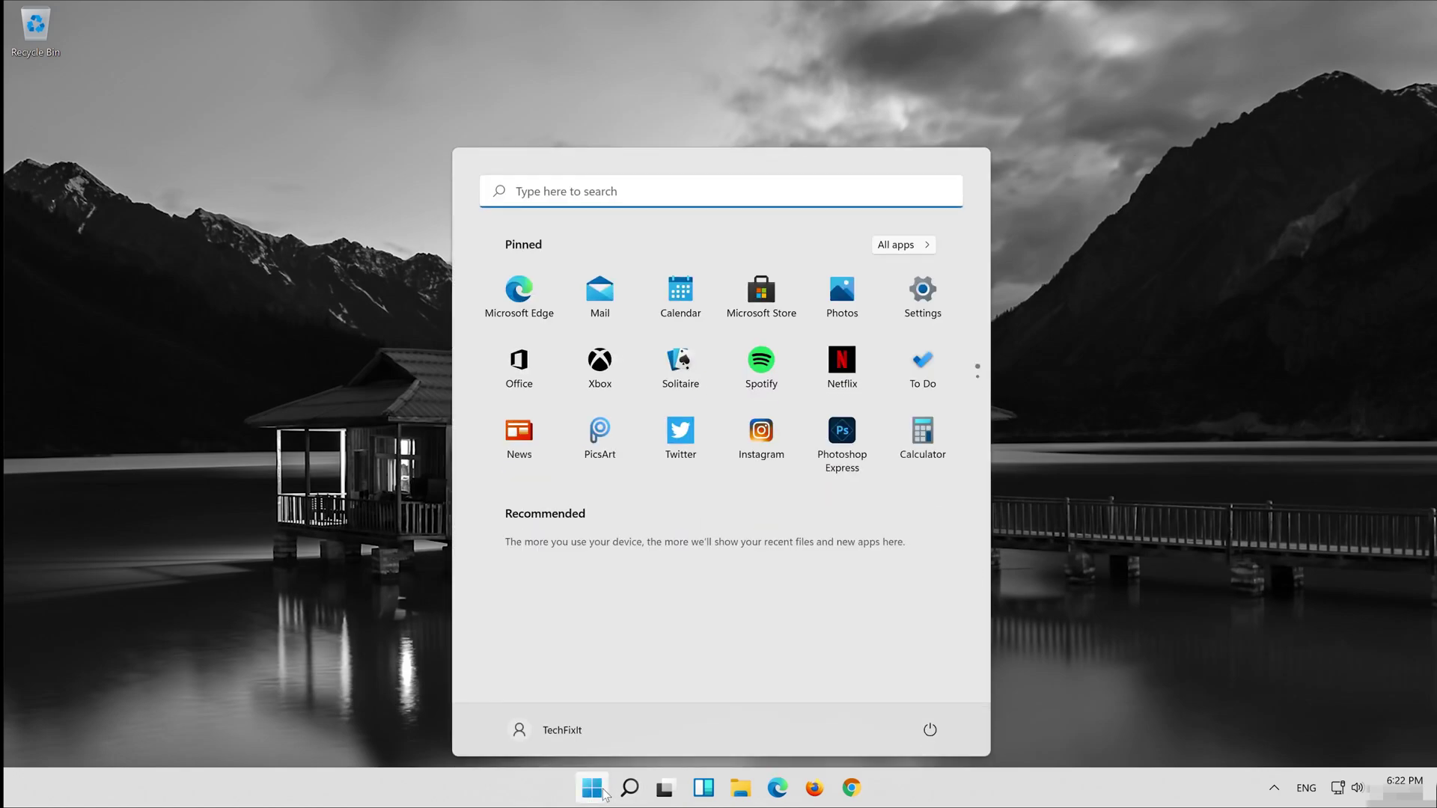
click(760, 290)
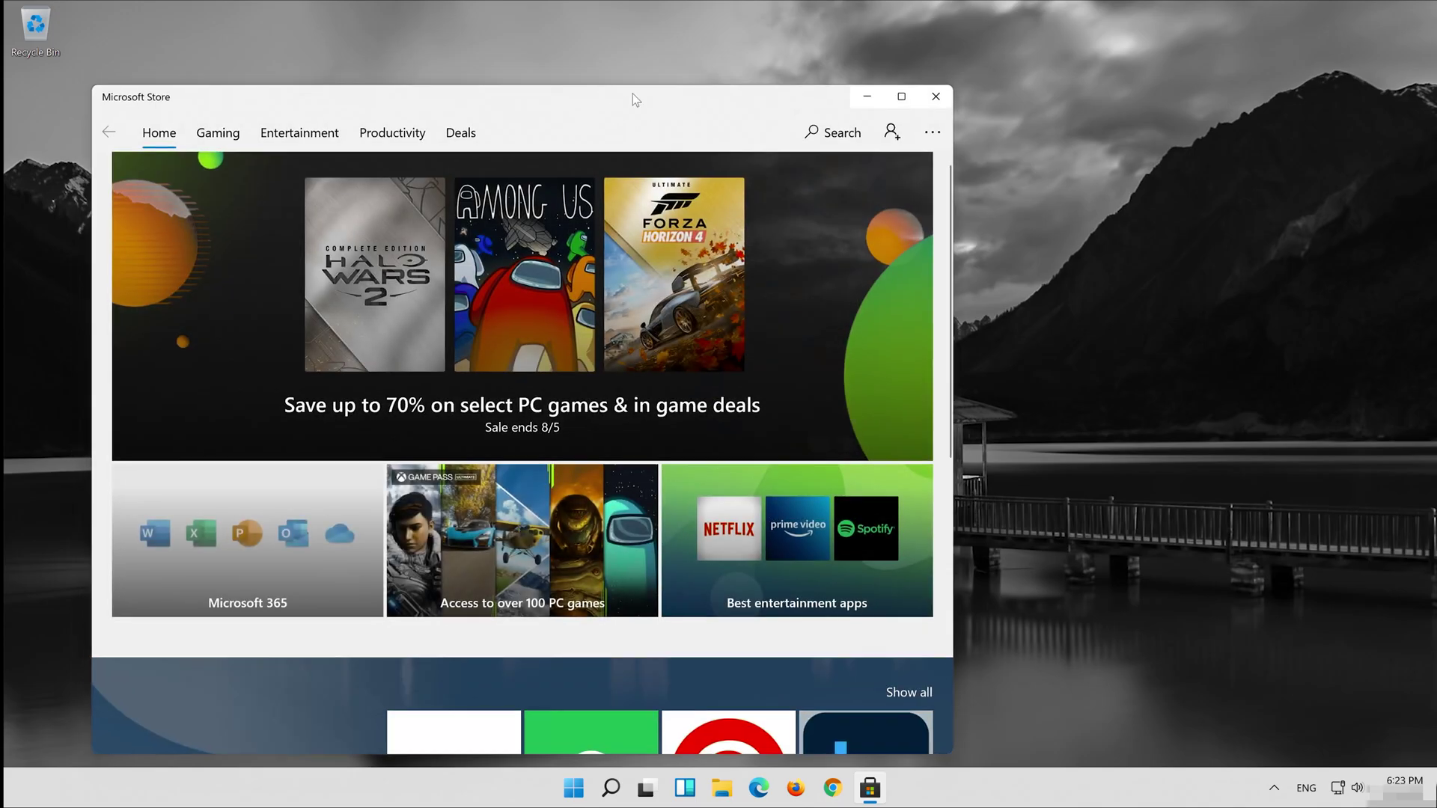
drag(620, 93, 861, 64)
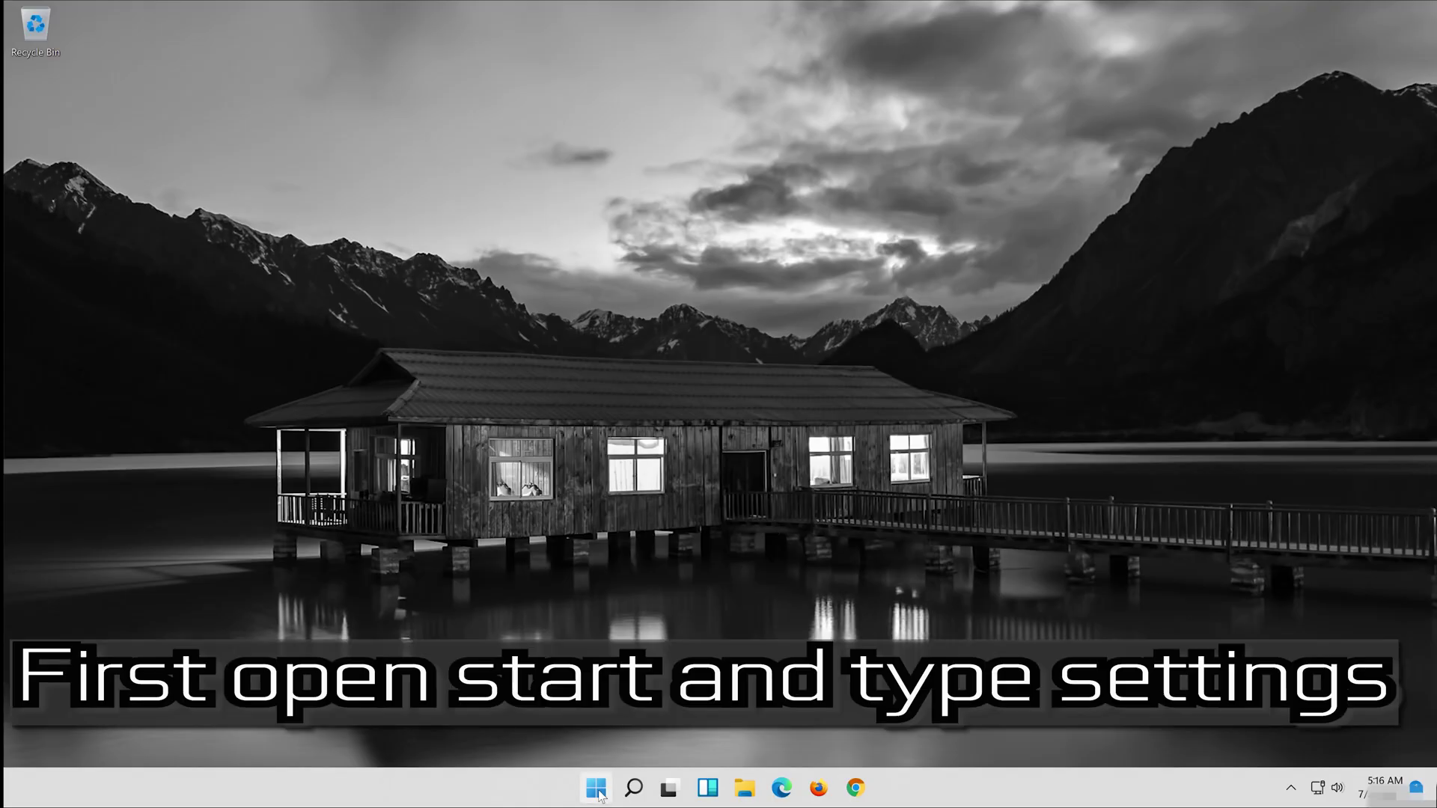
Open the Settings app and go to Other troubleshooters within the System Troubleshoot settings.
click(597, 788)
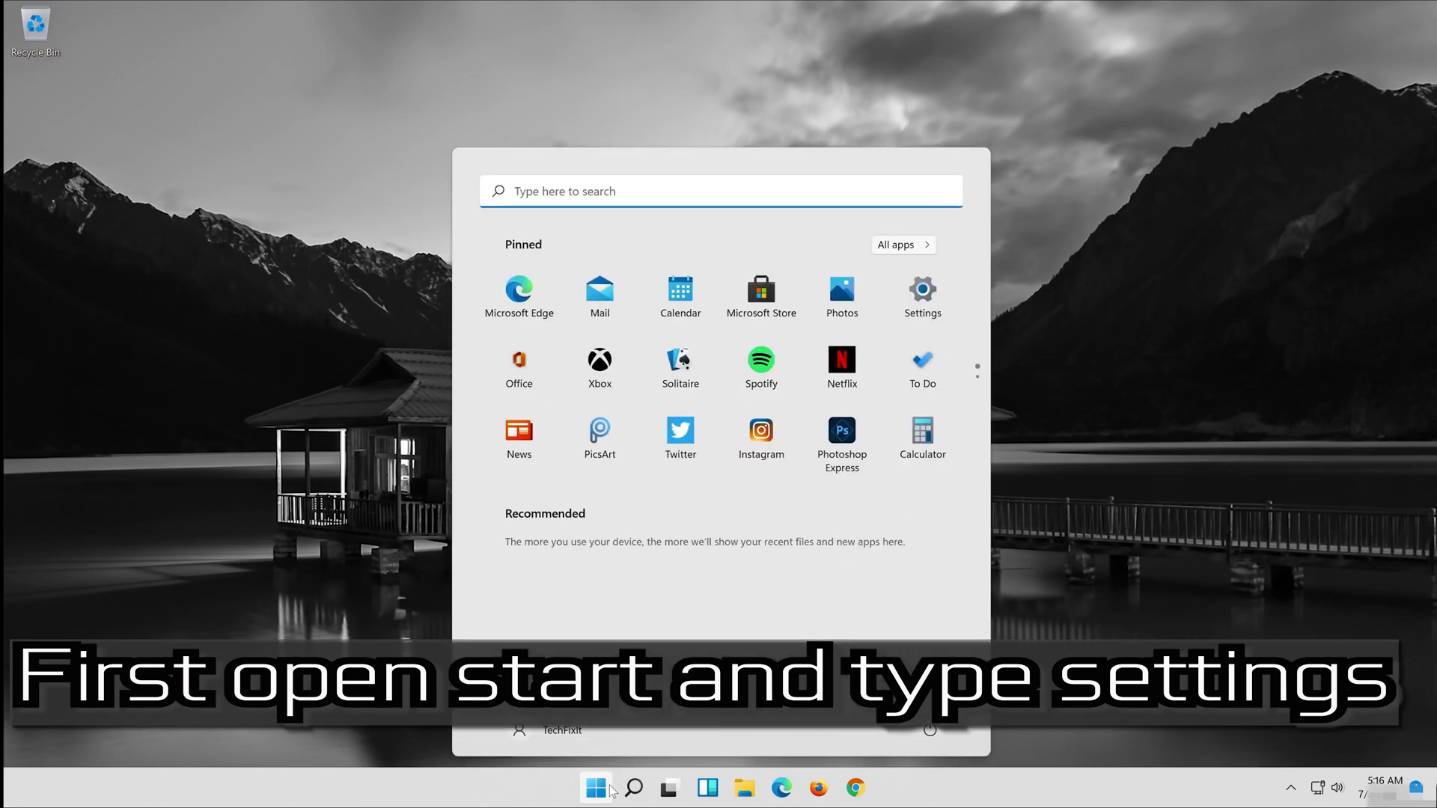
text(settings)
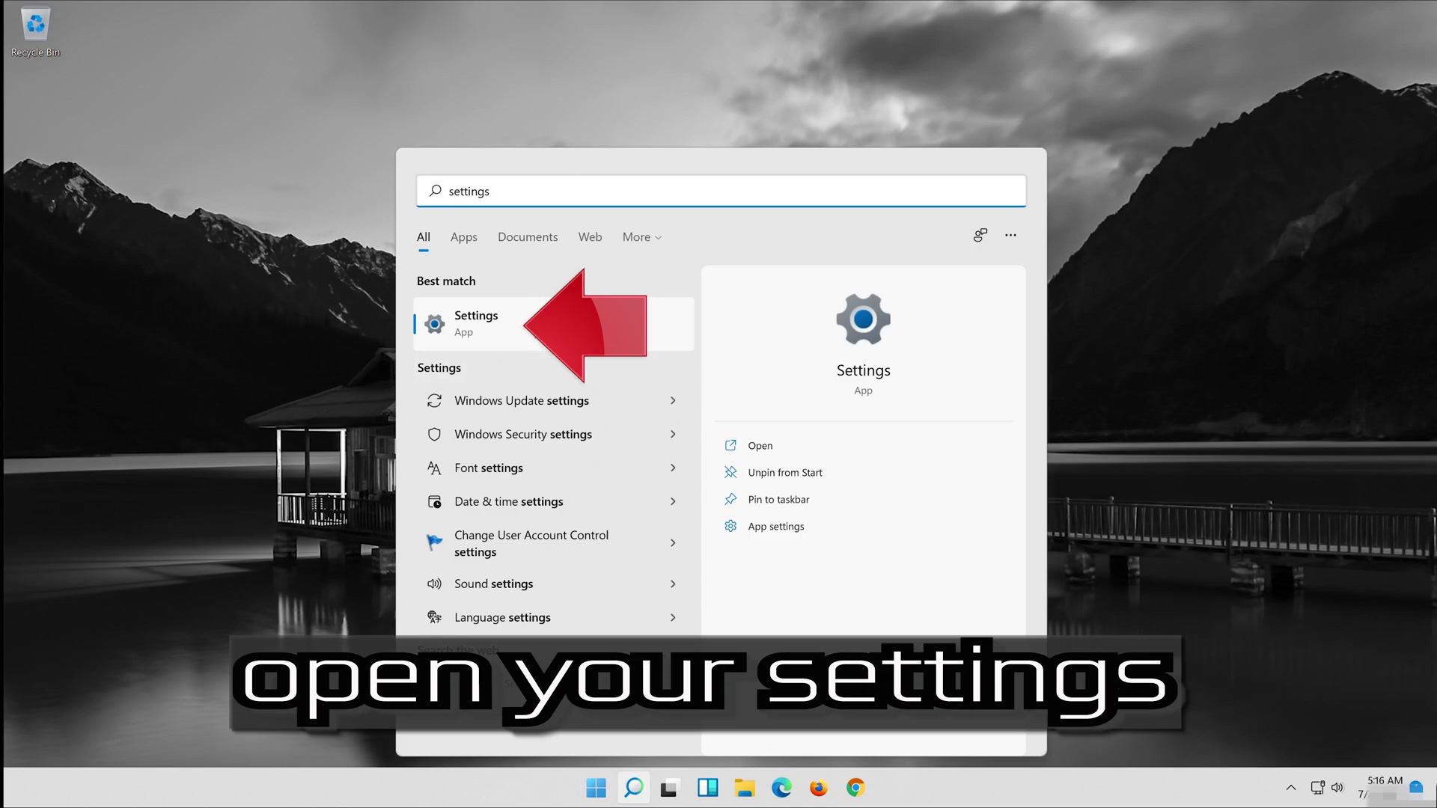
click(538, 332)
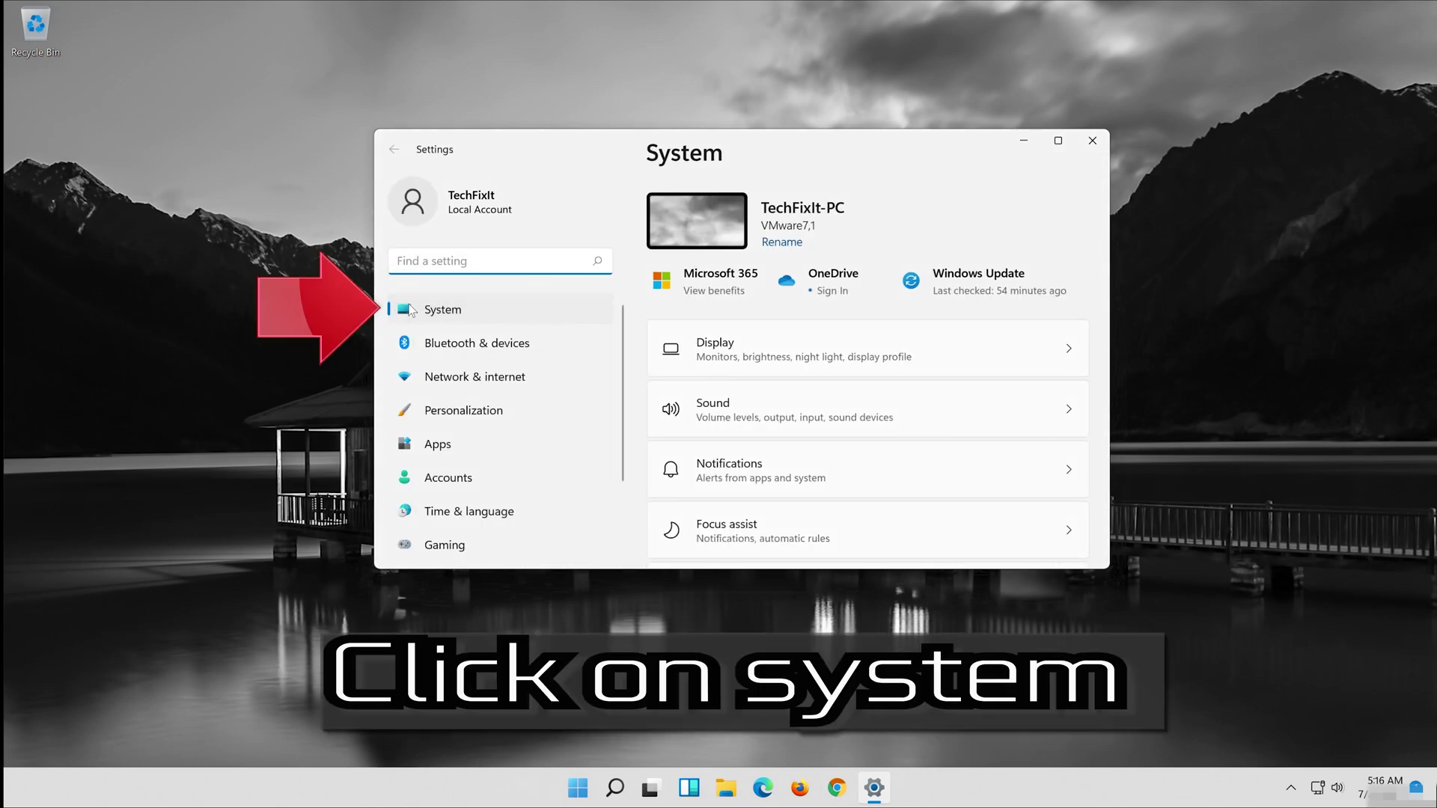
click(471, 312)
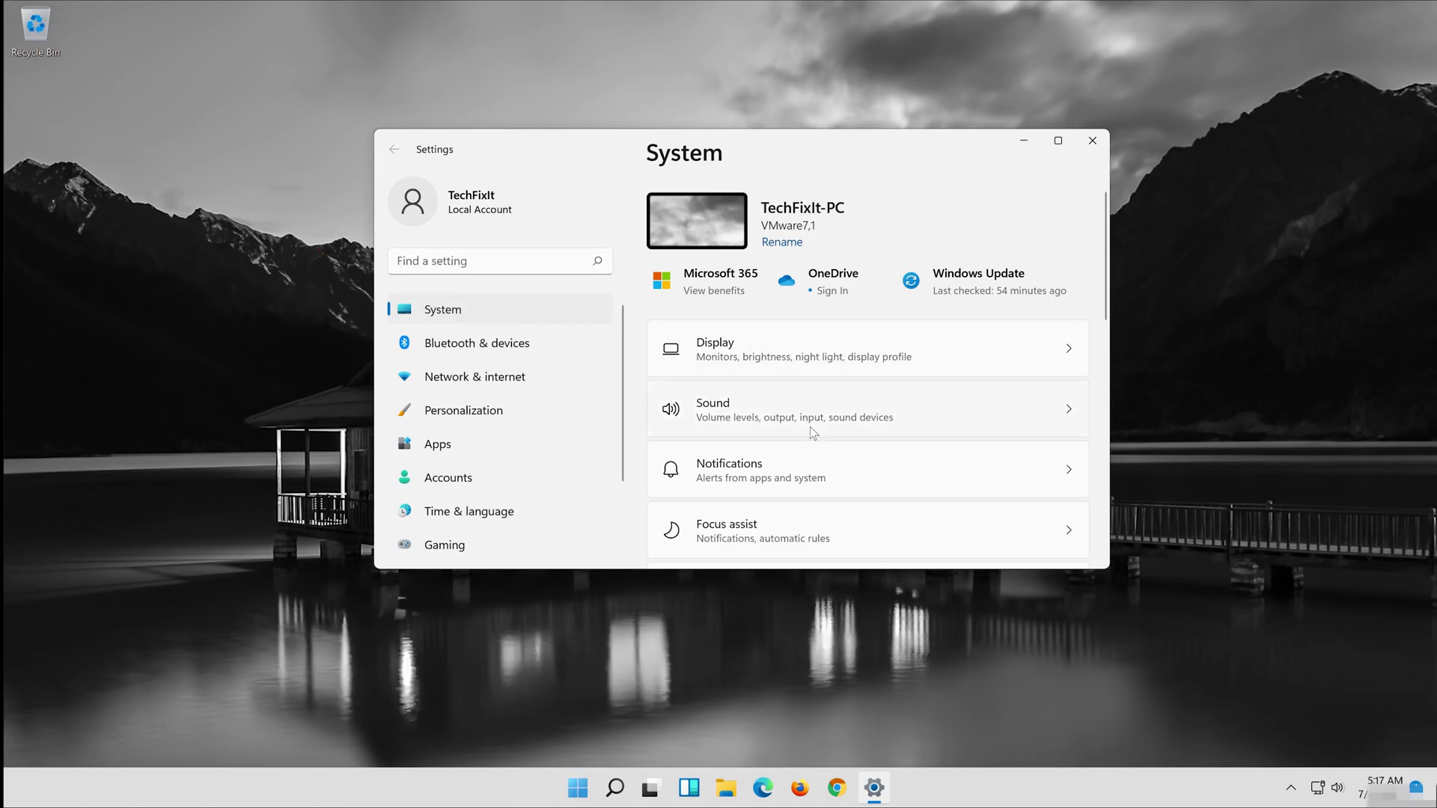
scroll(821, 460, down, 2)
scroll(822, 460, down, 5)
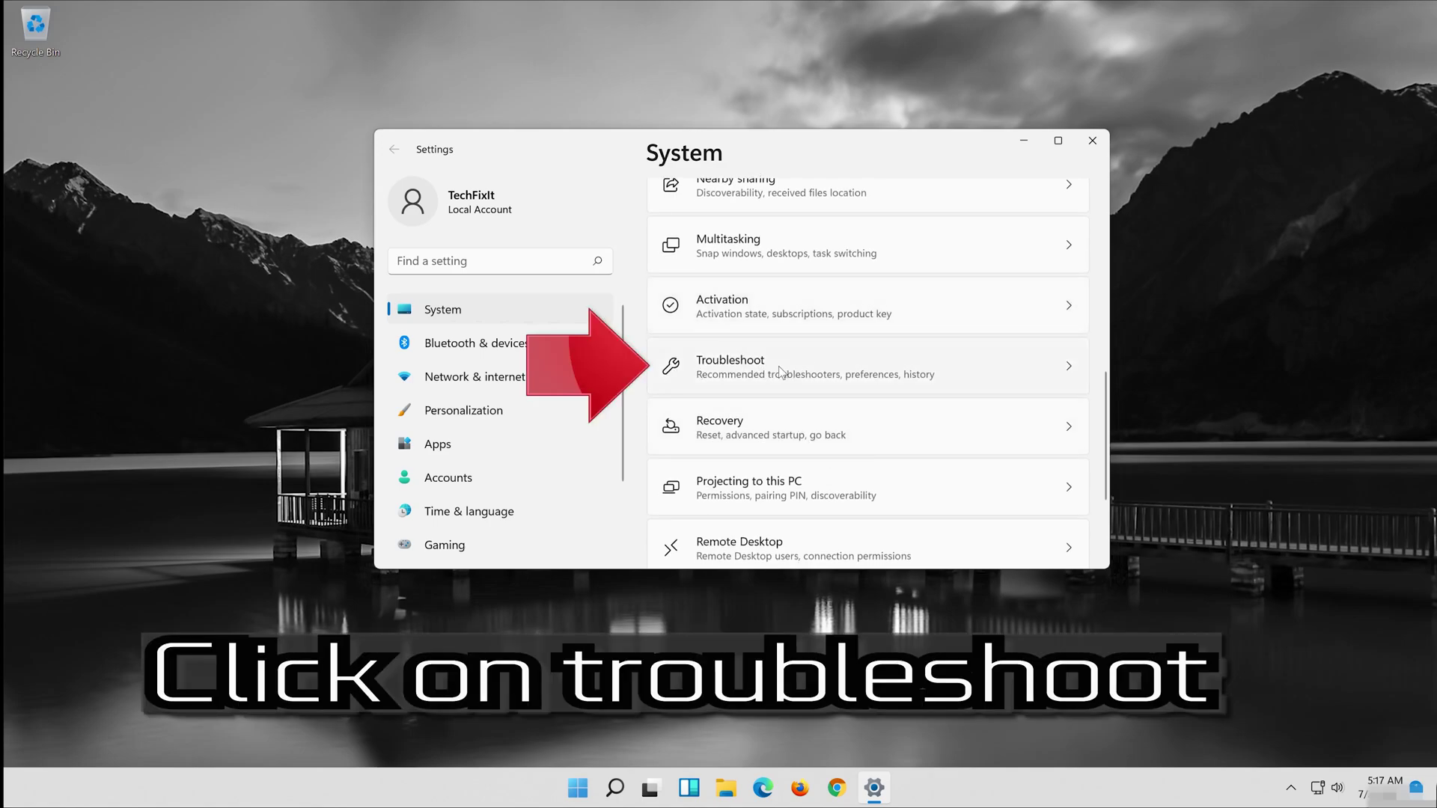
click(779, 372)
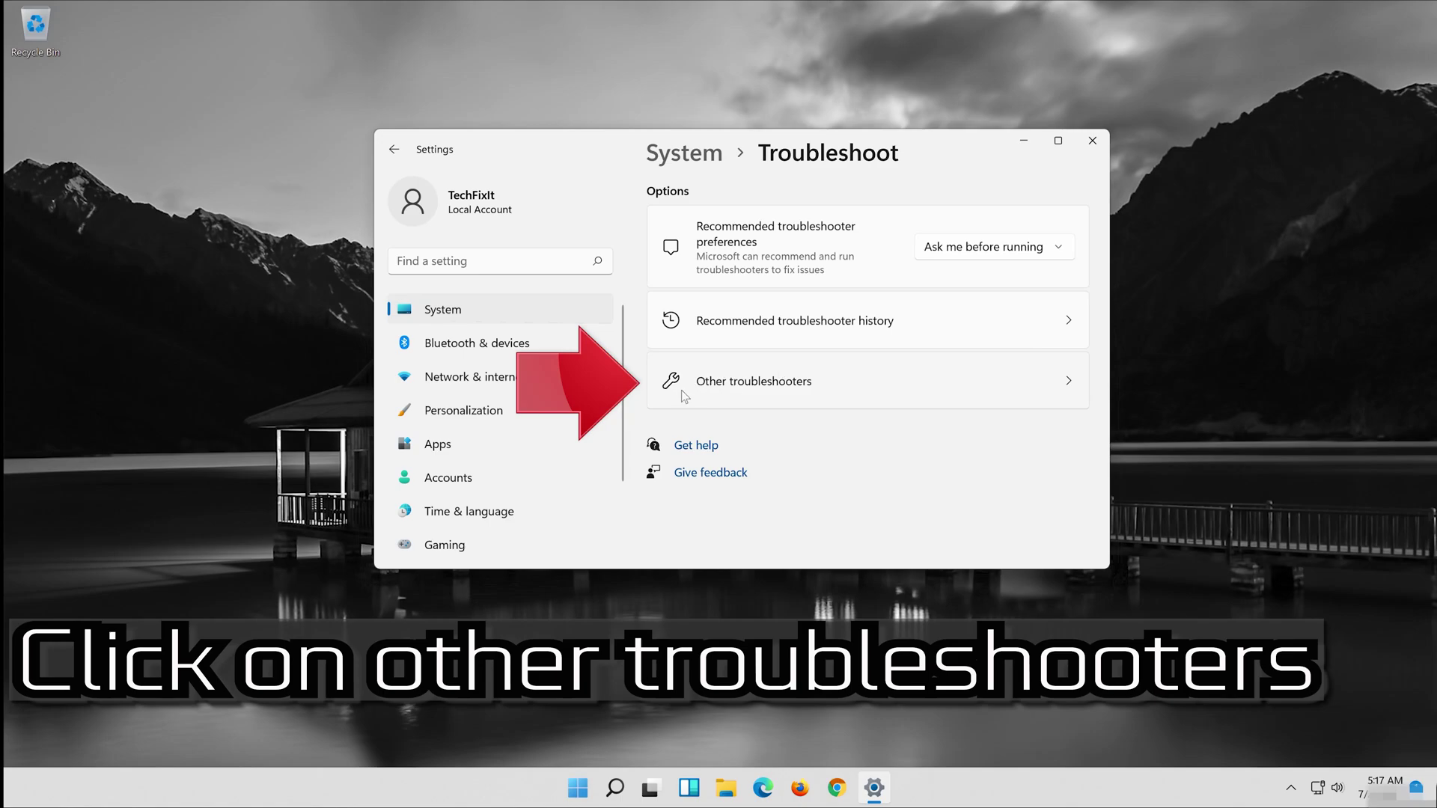
click(816, 383)
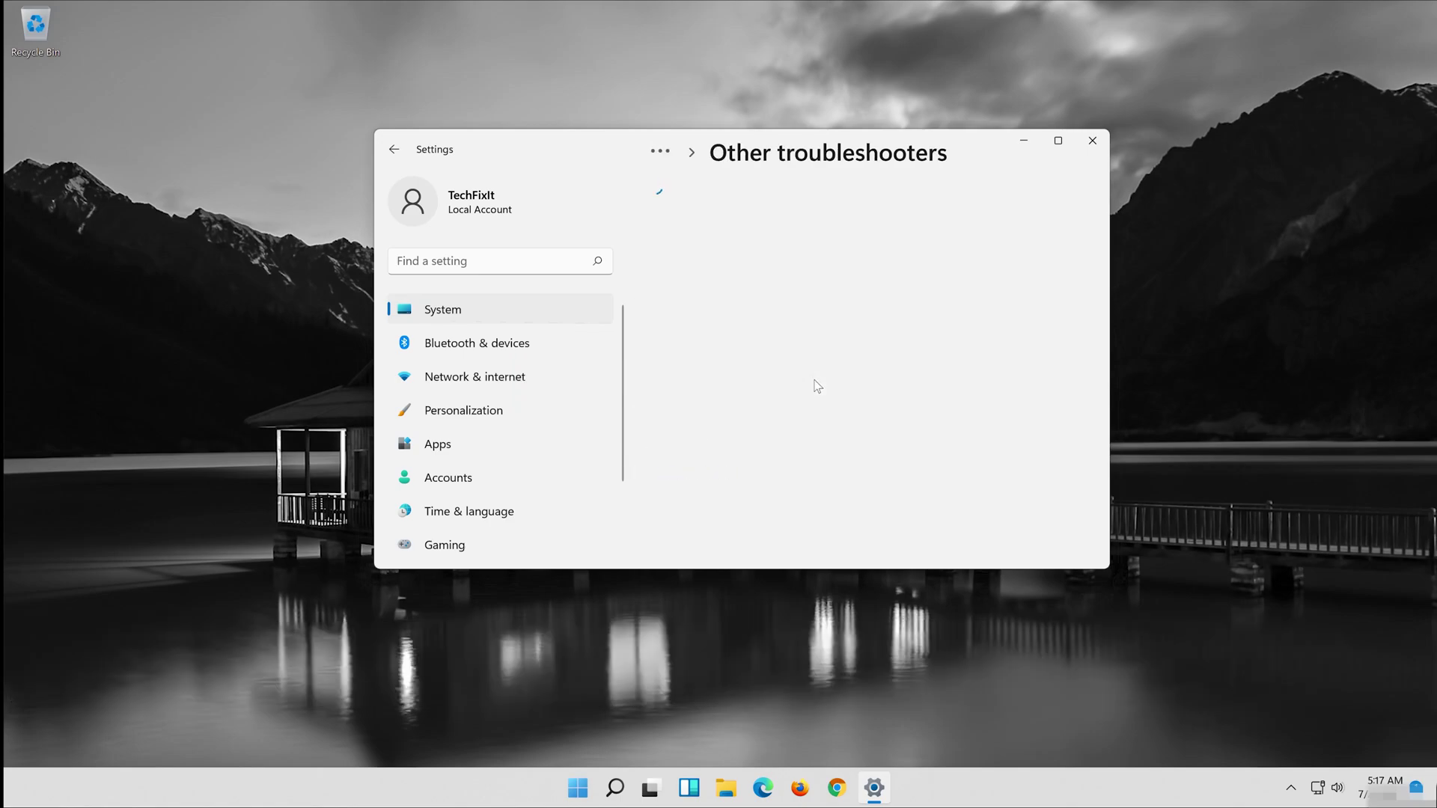
Run the Windows Store Apps troubleshooter.
scroll(817, 385, down, 5)
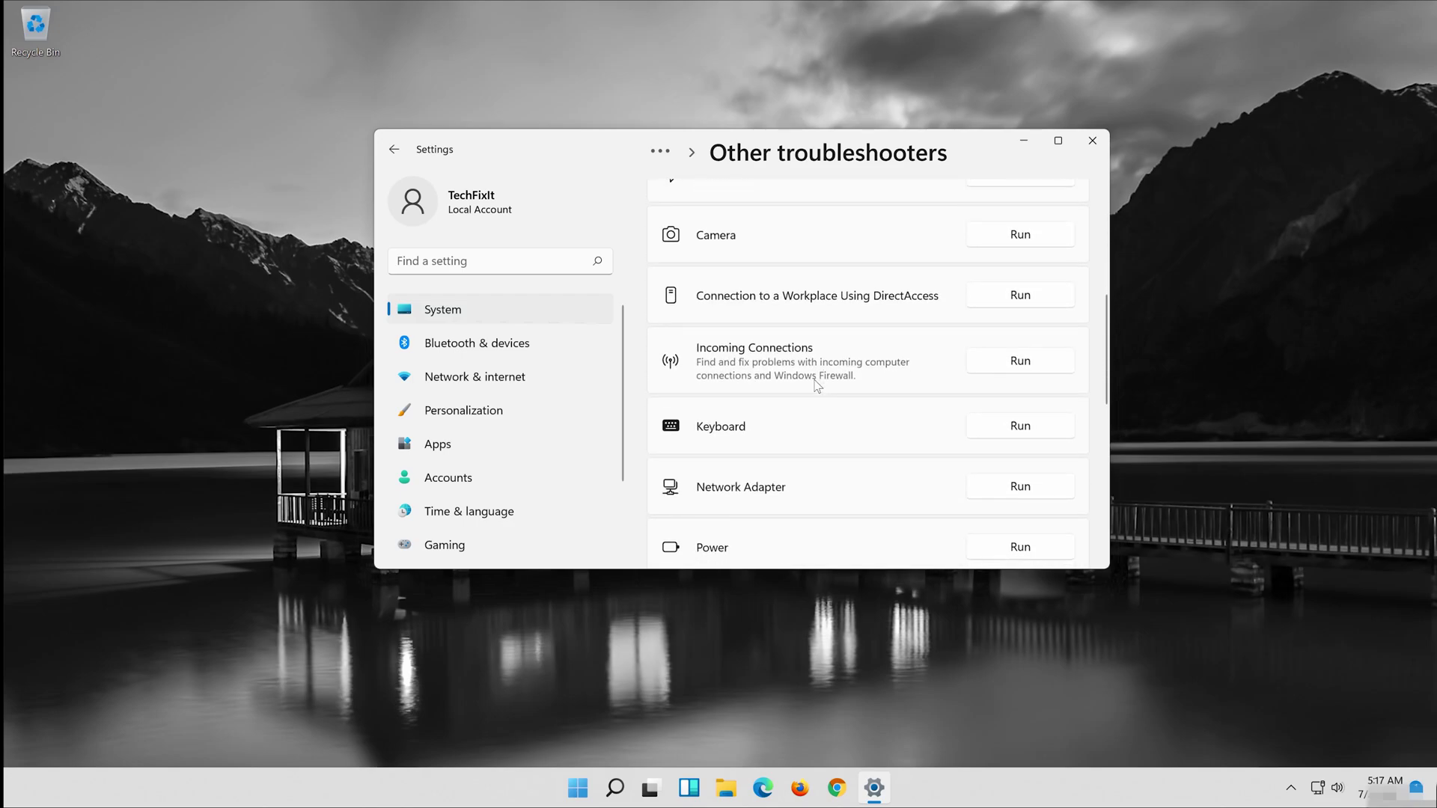
scroll(818, 385, down, 4)
scroll(817, 384, down, 3)
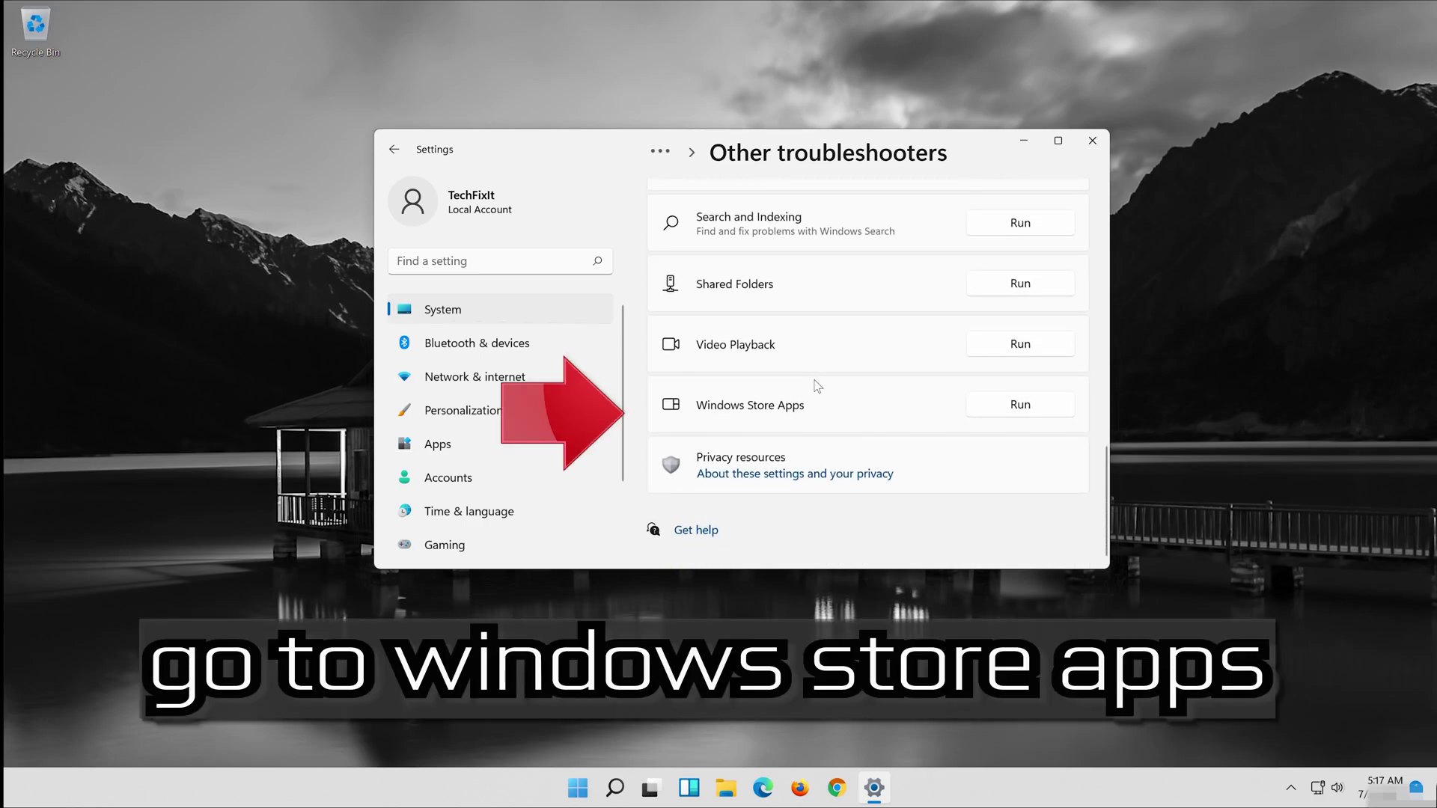
click(1029, 405)
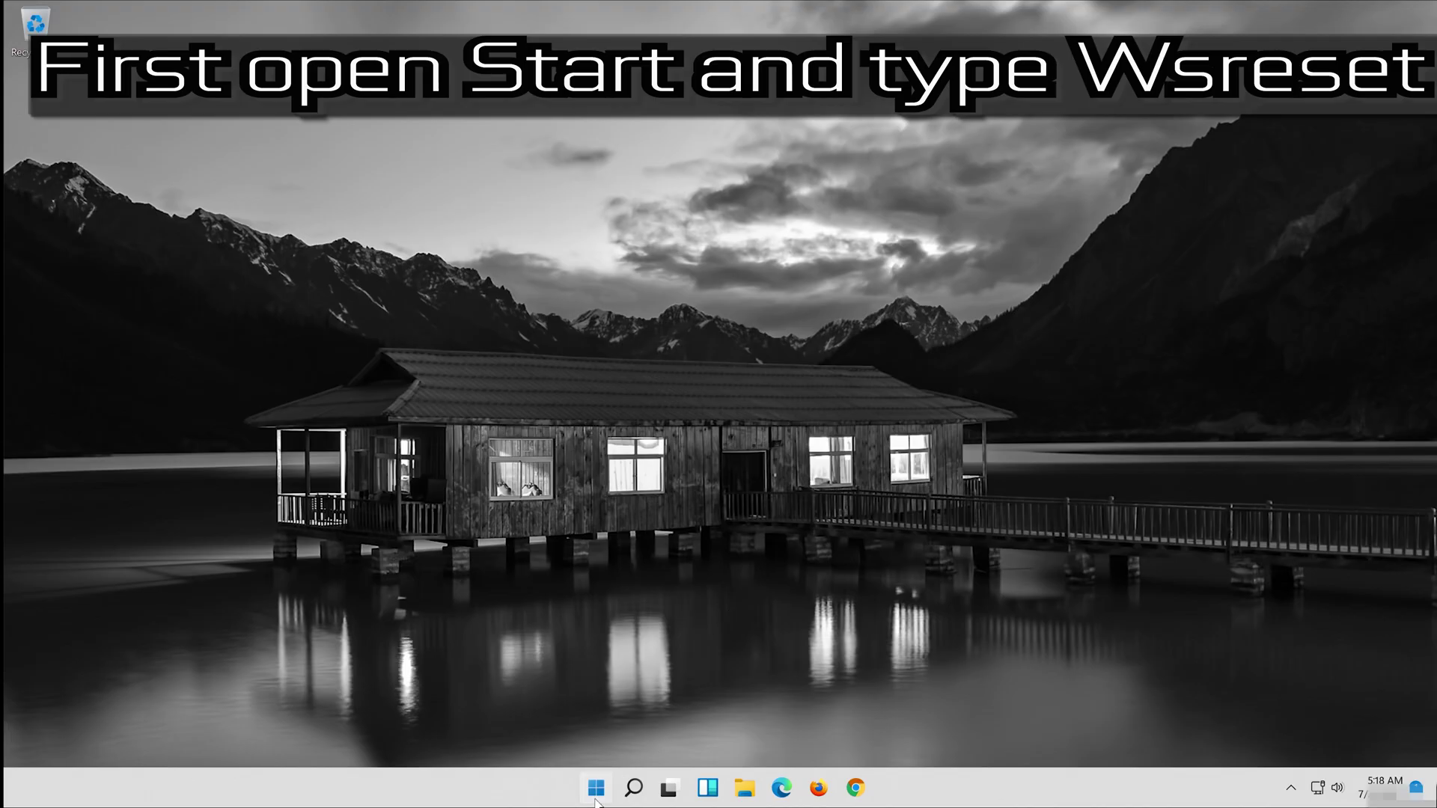
Search for and run the wsreset command, and move the Microsoft Store window away from the screen corner.
click(596, 794)
click(596, 793)
key(super+s)
text(wsreset)
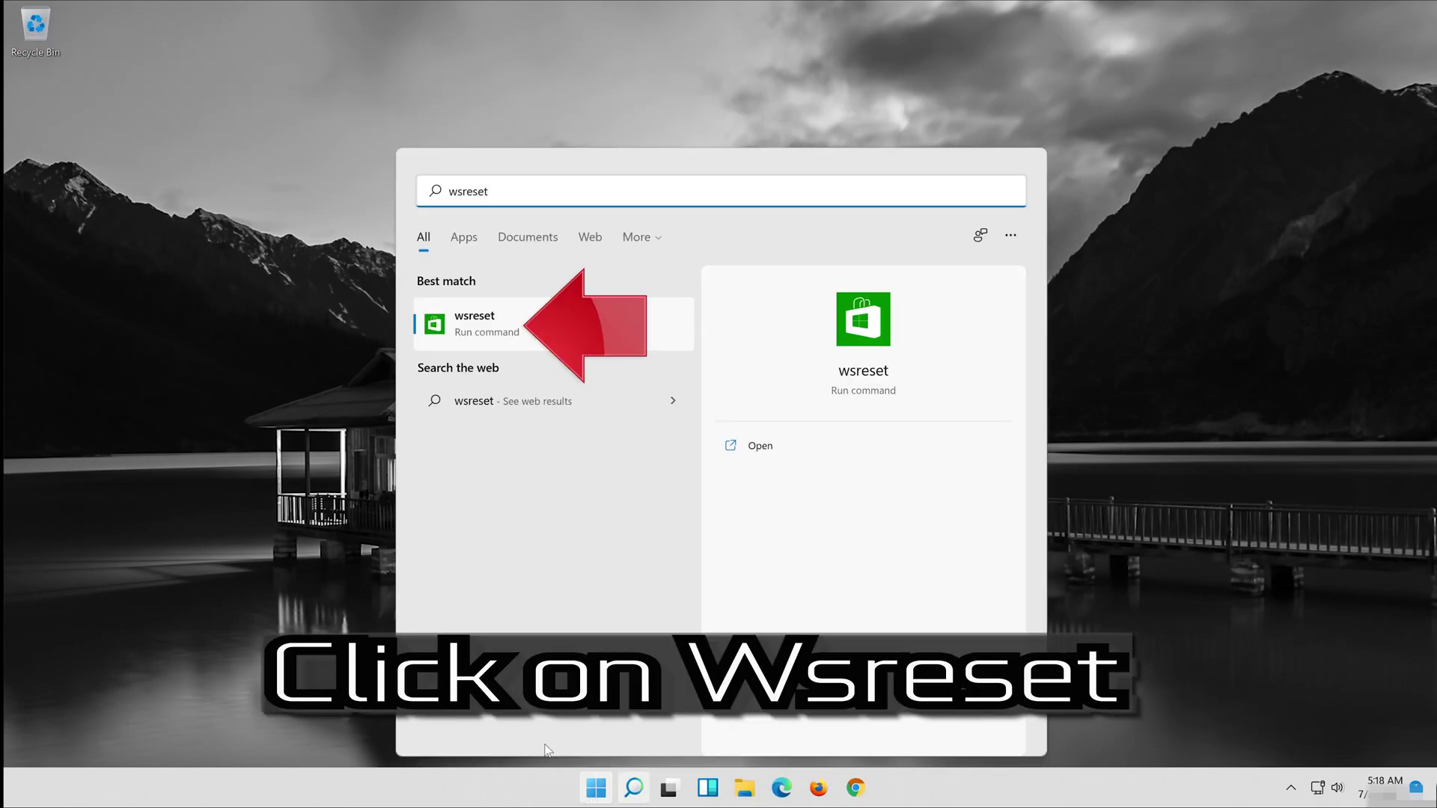
click(500, 330)
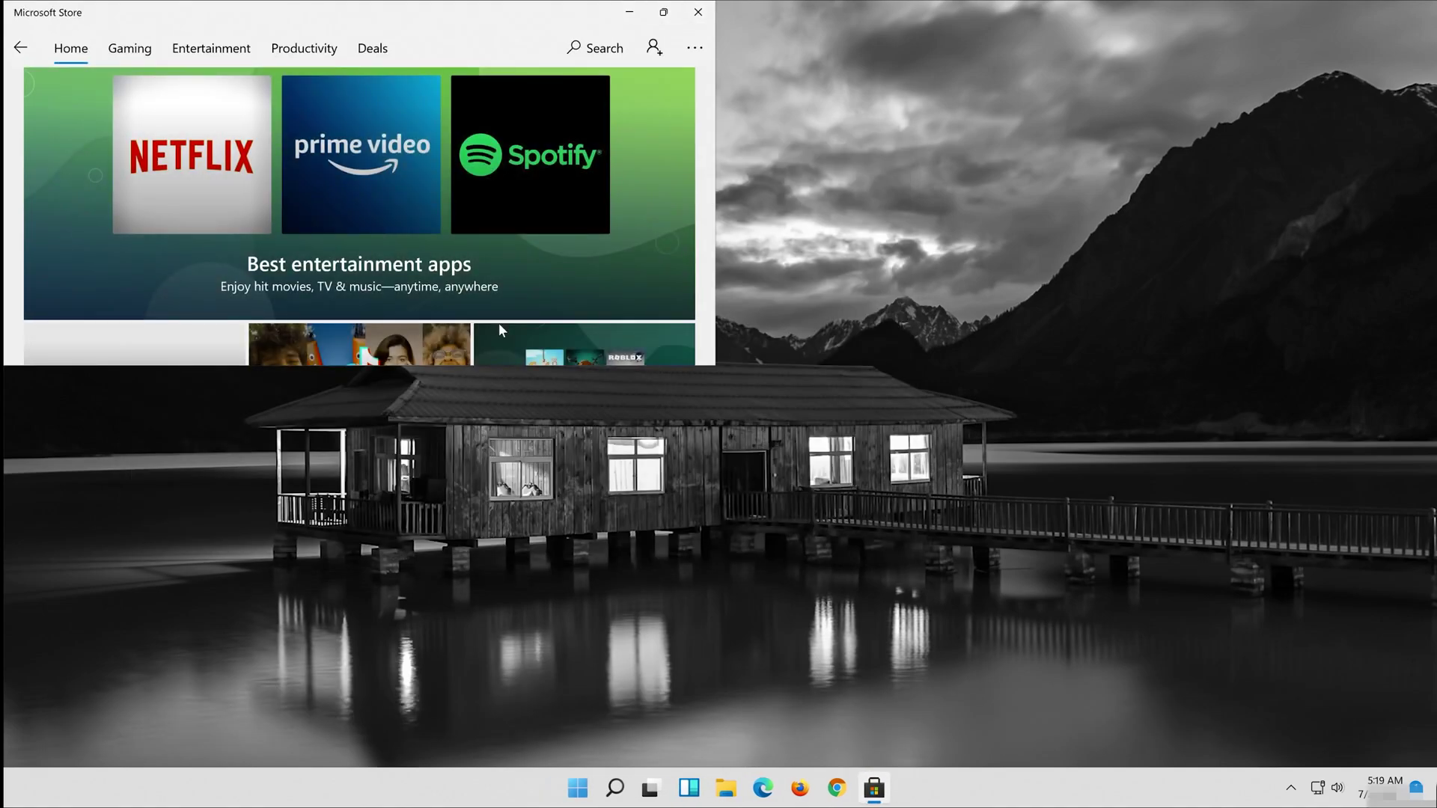
drag(440, 10, 561, 97)
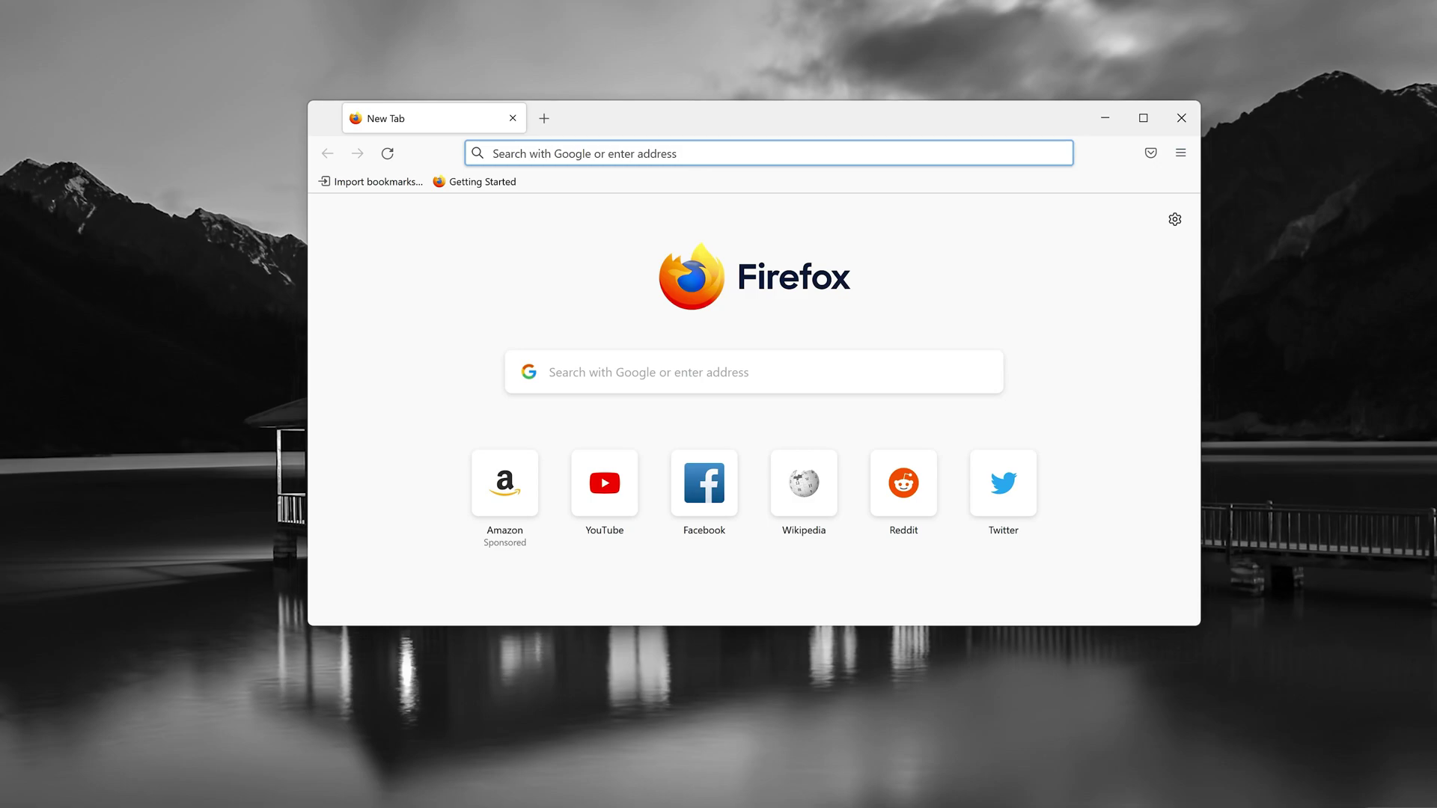
Open the copied Windows 11 download page in Firefox, save MediaCreationToolW11.exe from the installation media section and close the browser.
right_click(696, 154)
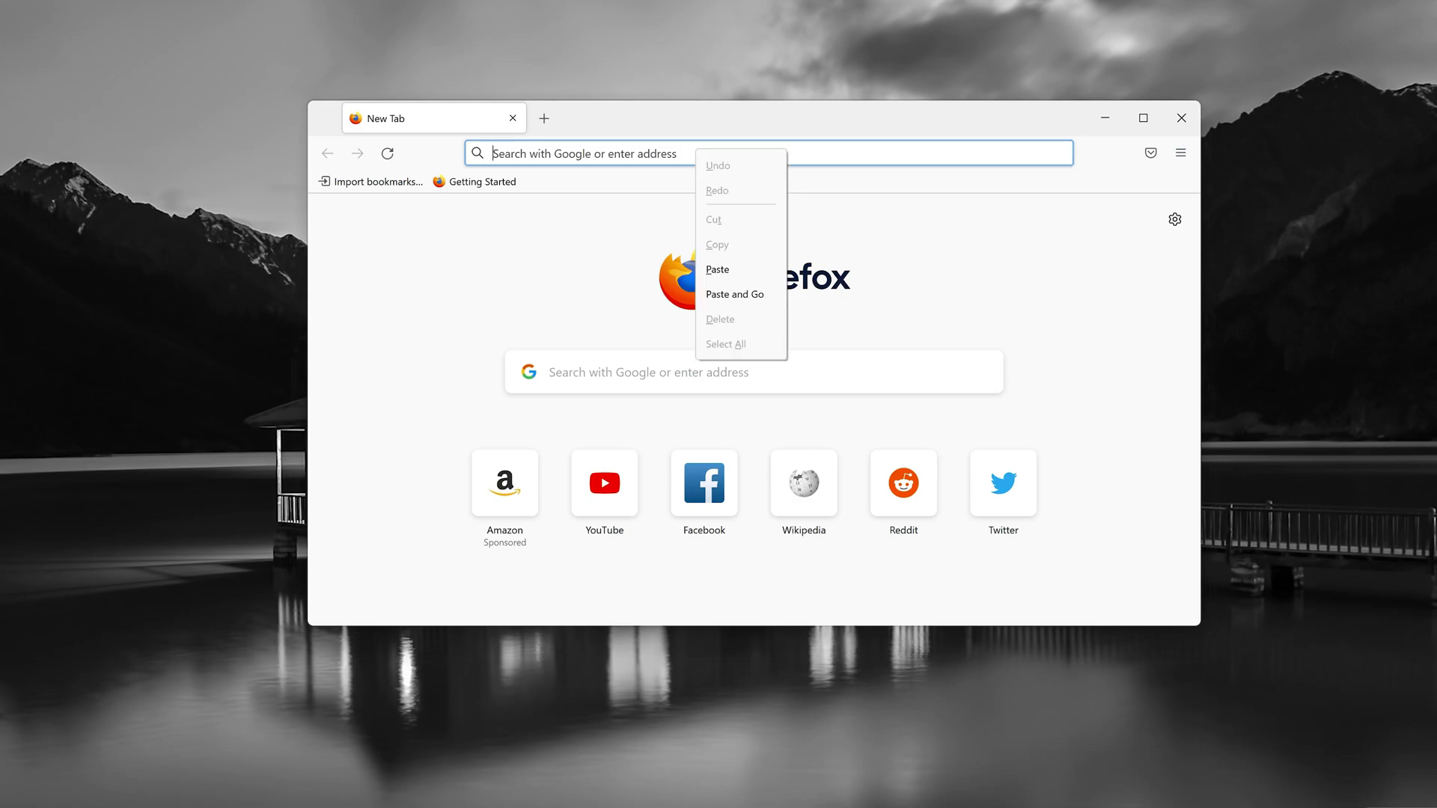
click(730, 294)
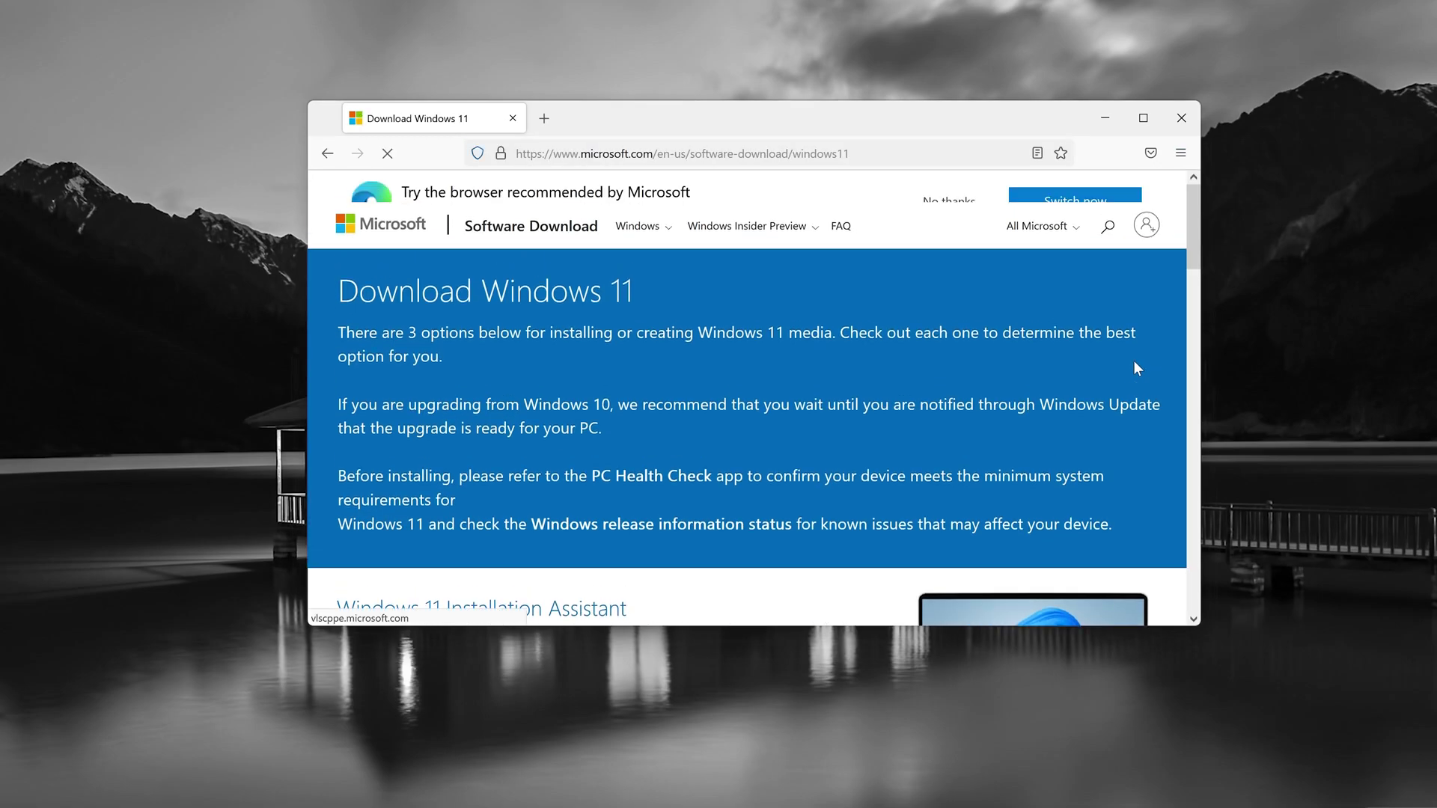
scroll(1137, 367, down, 8)
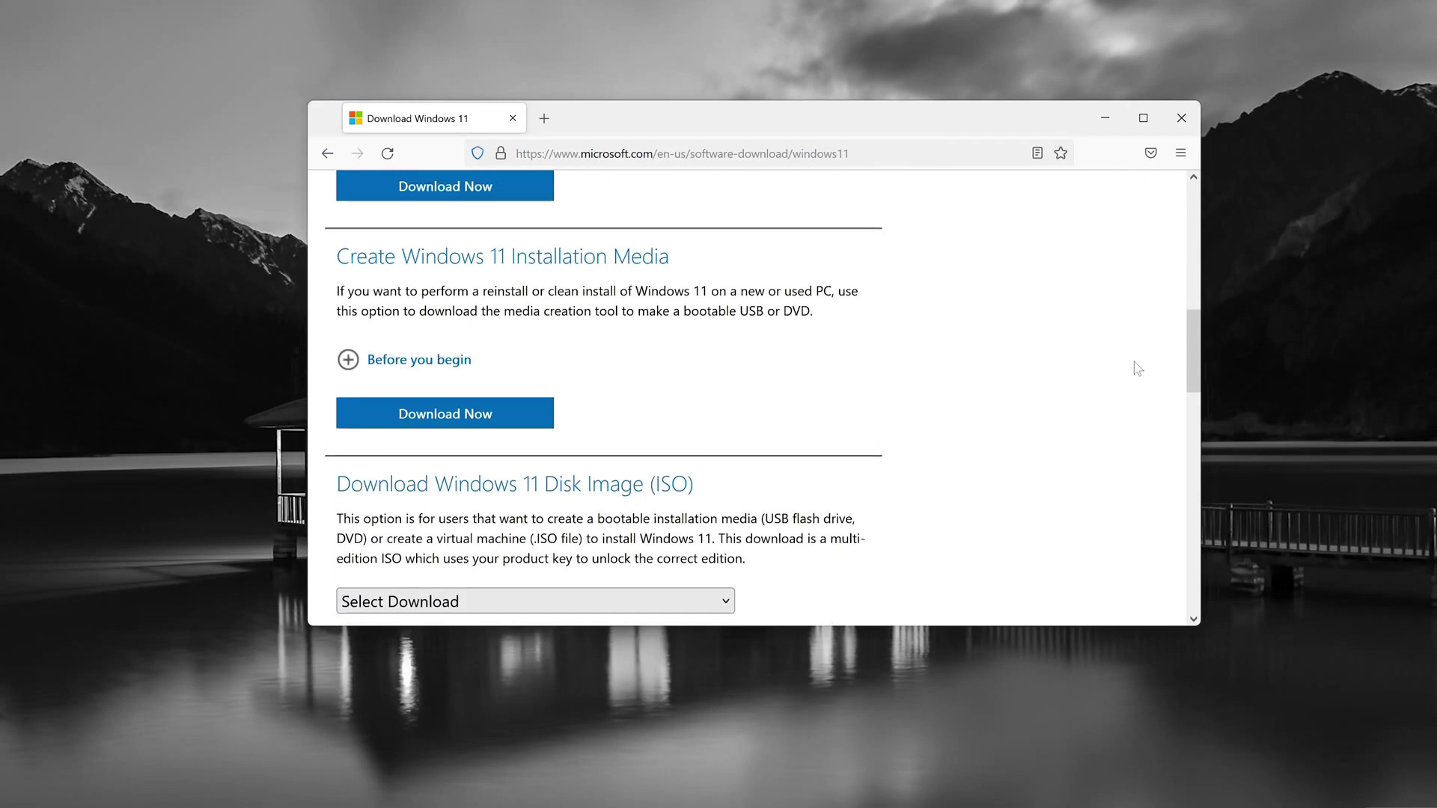
scroll(1137, 369, up, 3)
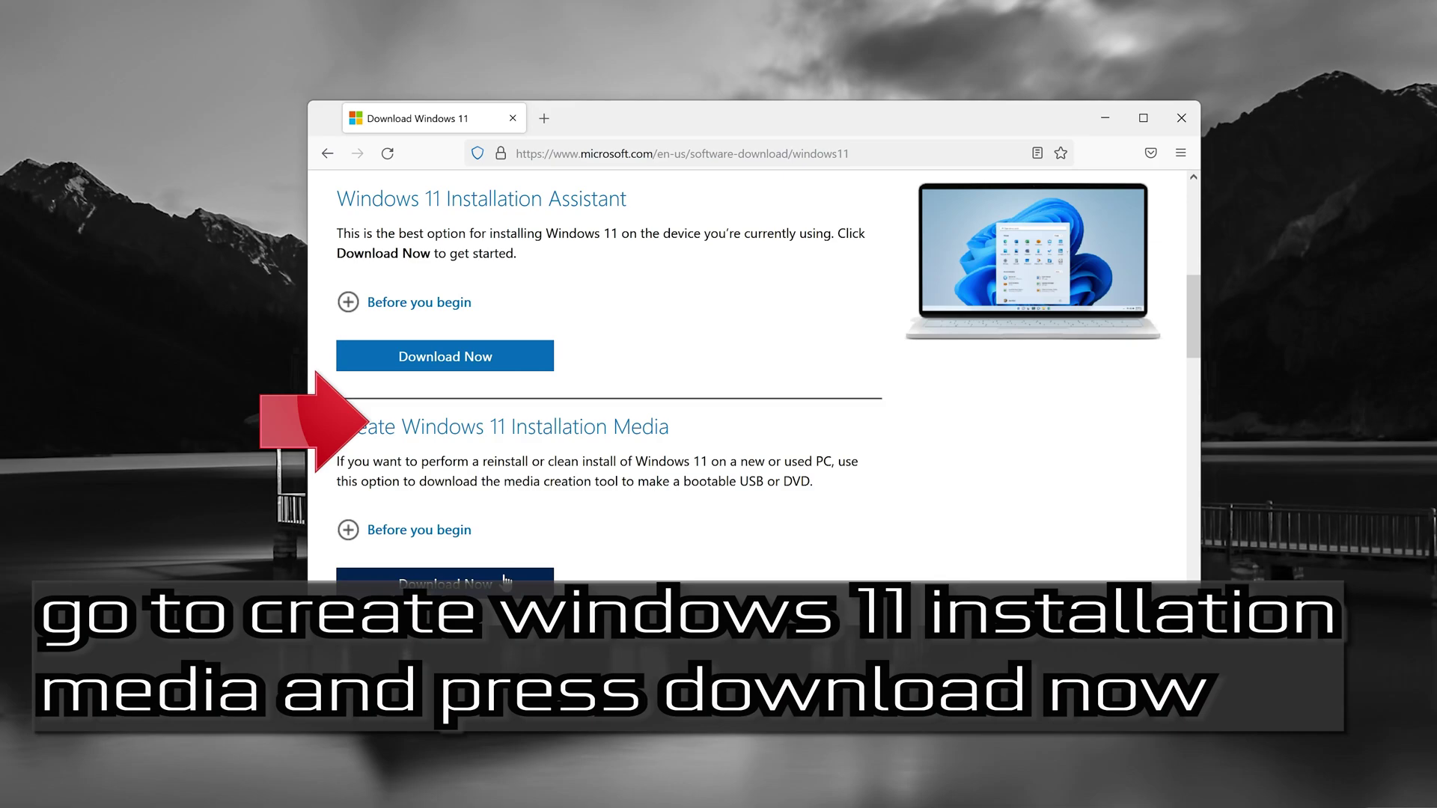
click(445, 583)
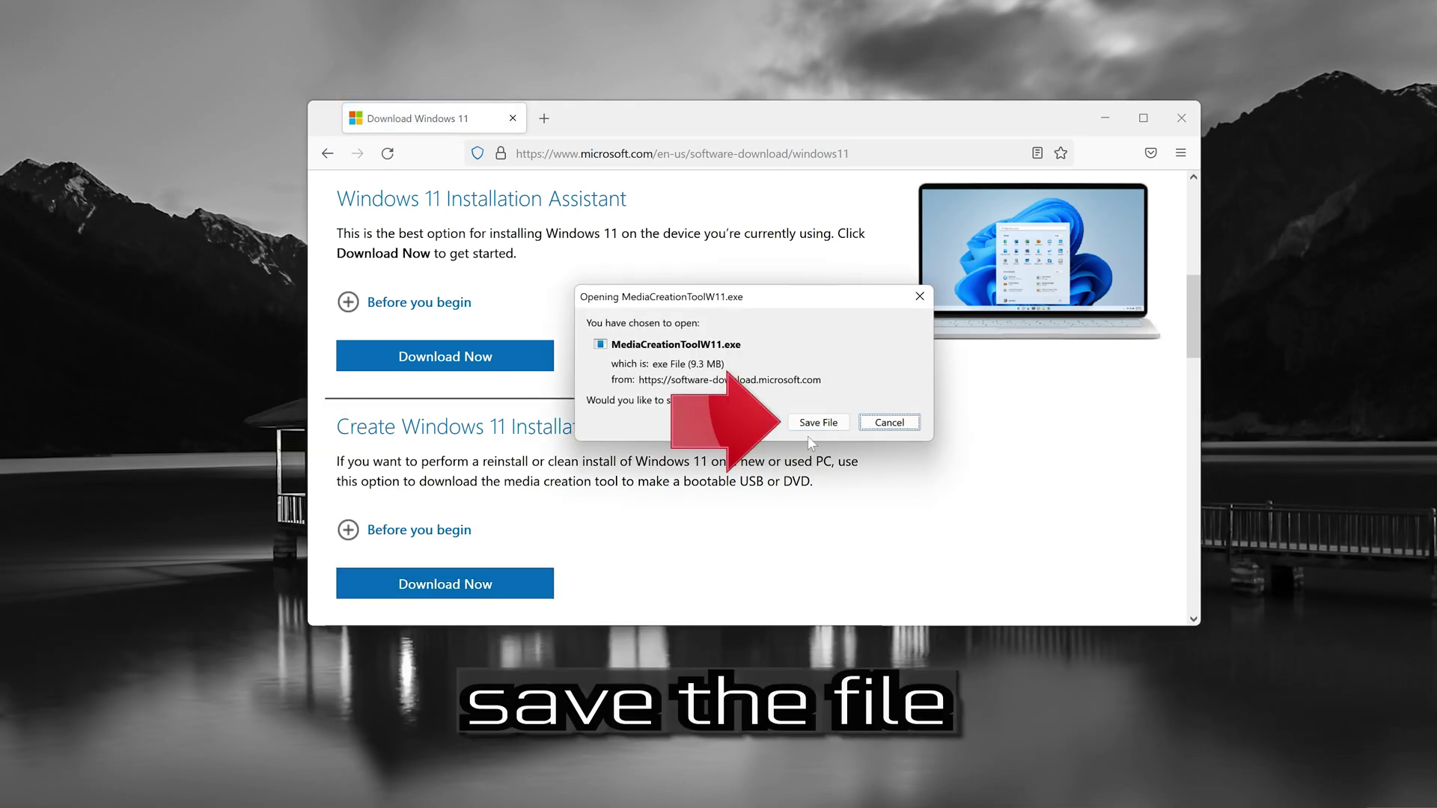
click(817, 425)
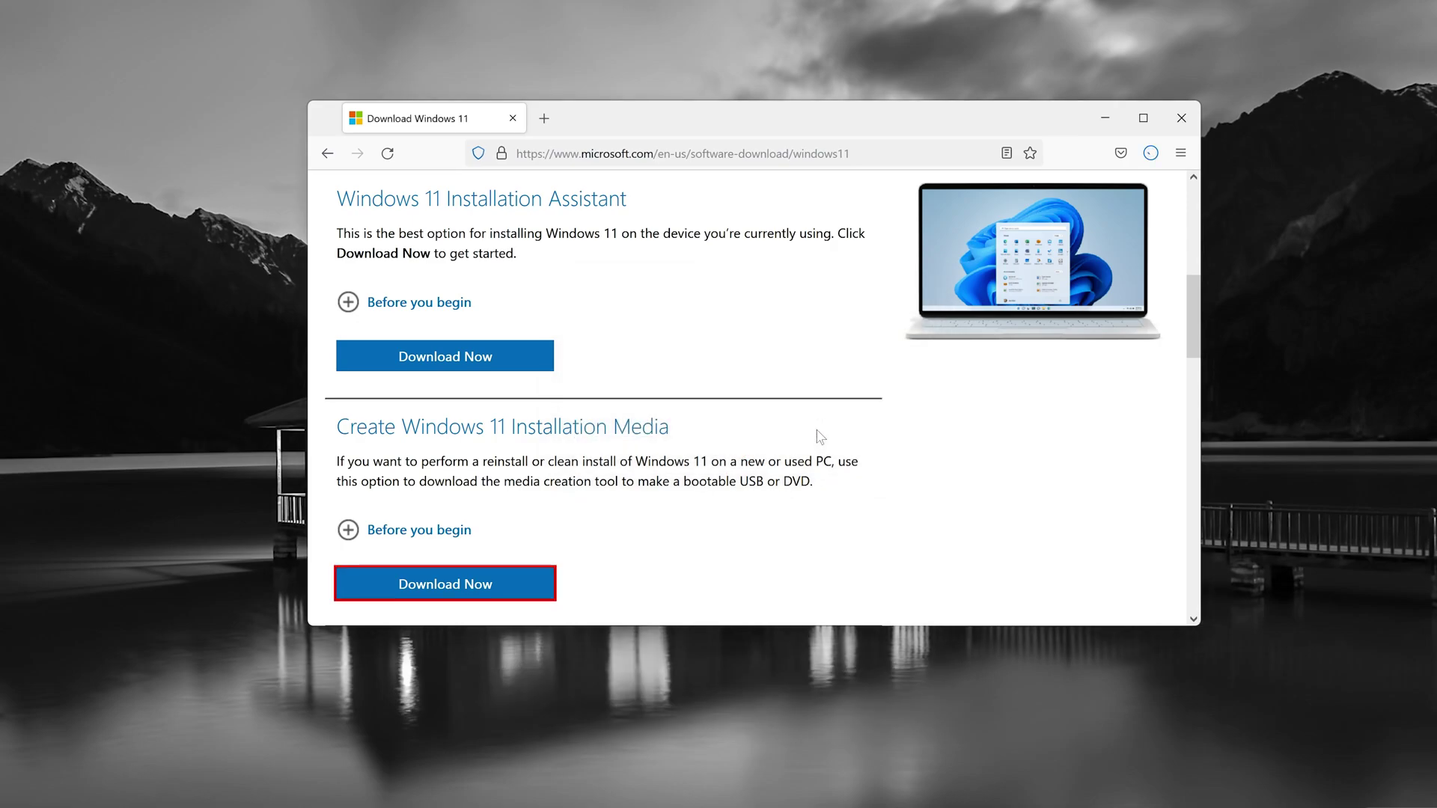
click(1180, 128)
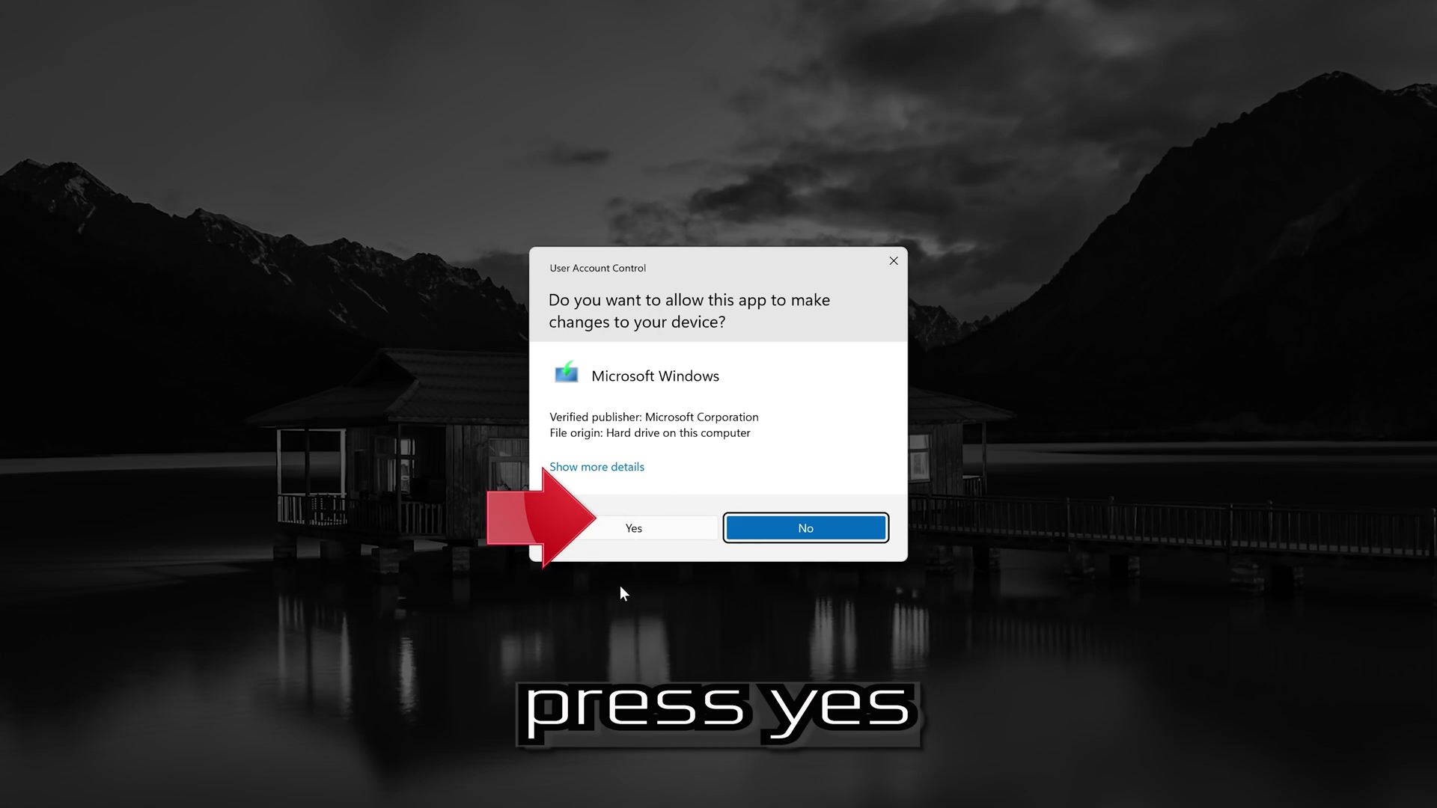
Allow the media creation tool to run with its license terms accepted and the recommended language and edition options for this PC.
click(634, 528)
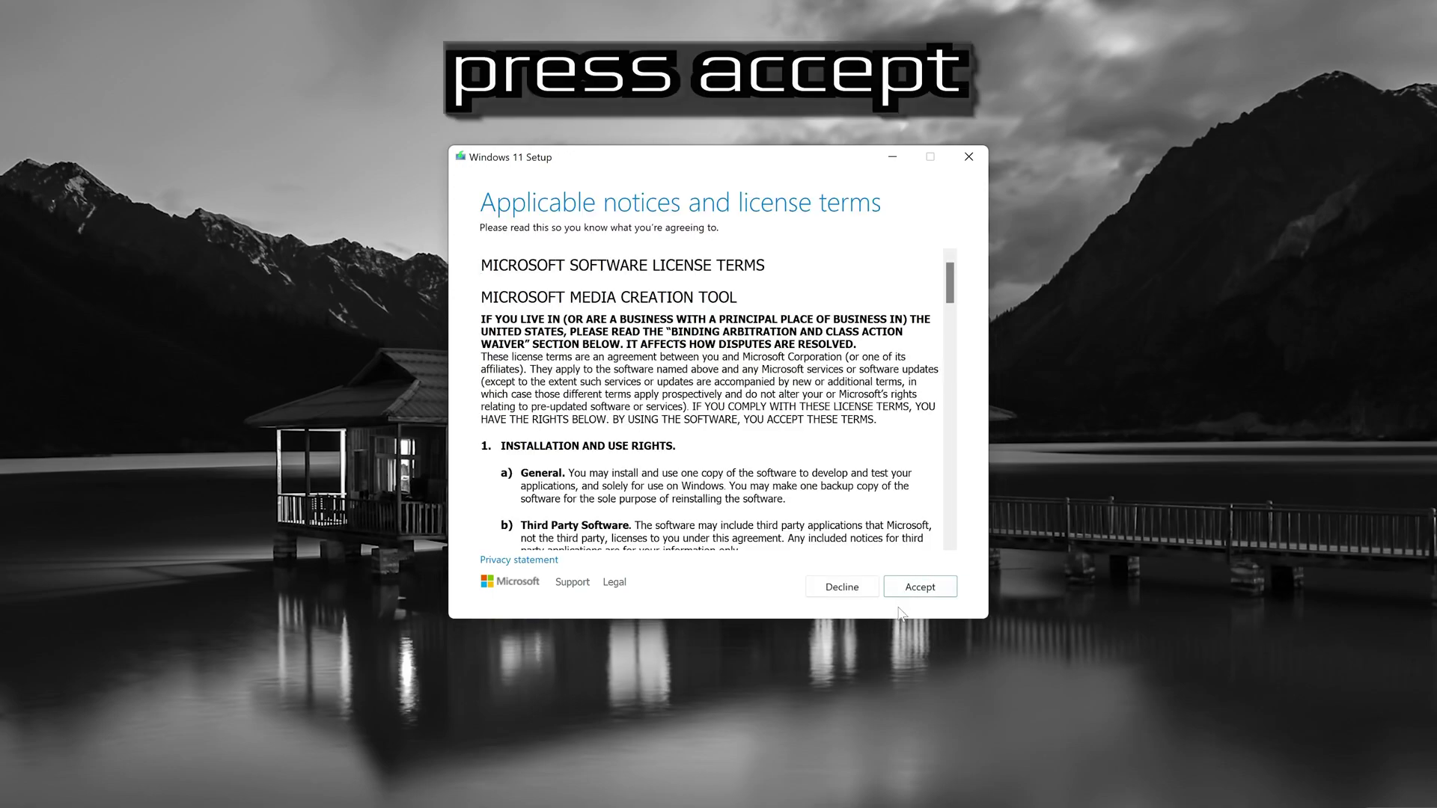
click(937, 591)
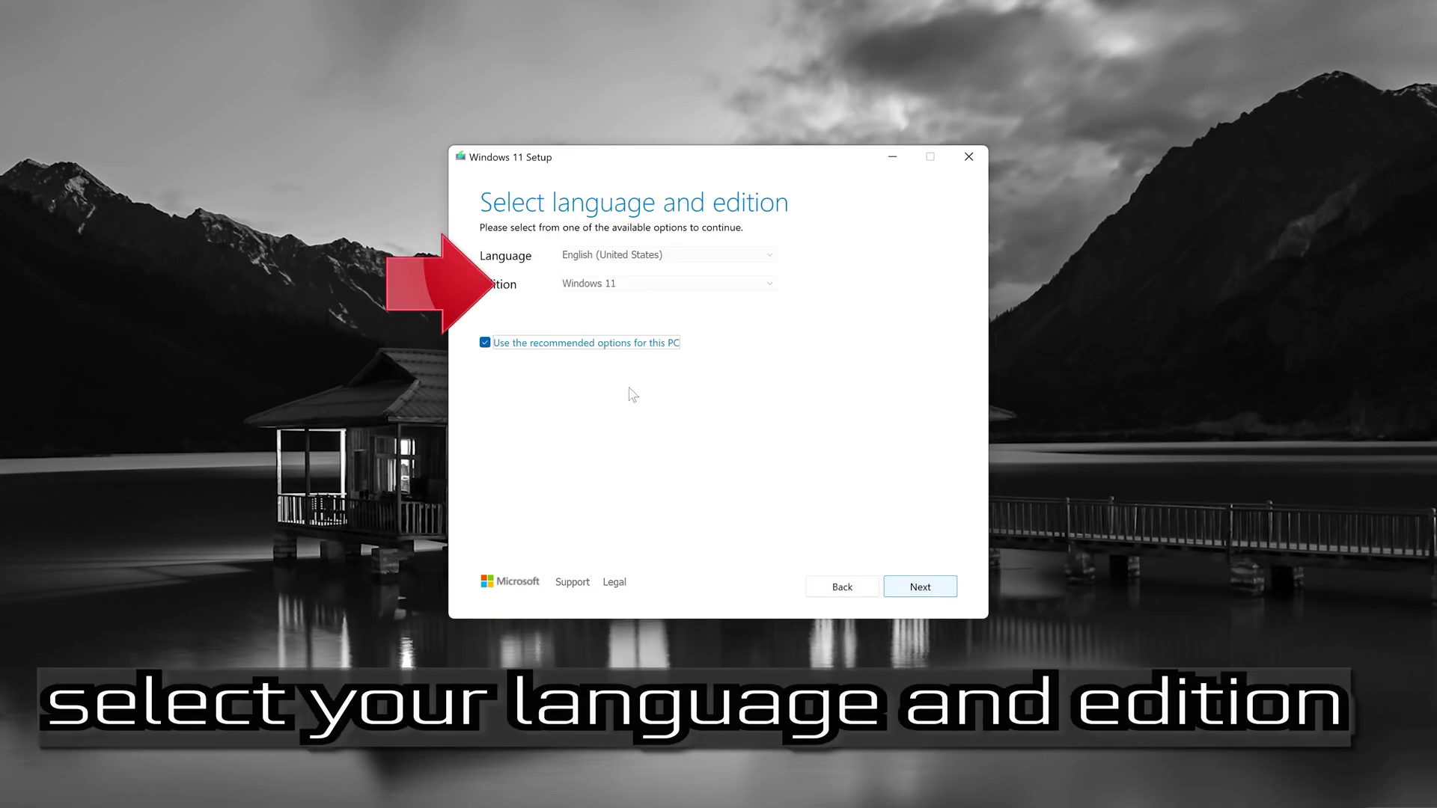
click(485, 343)
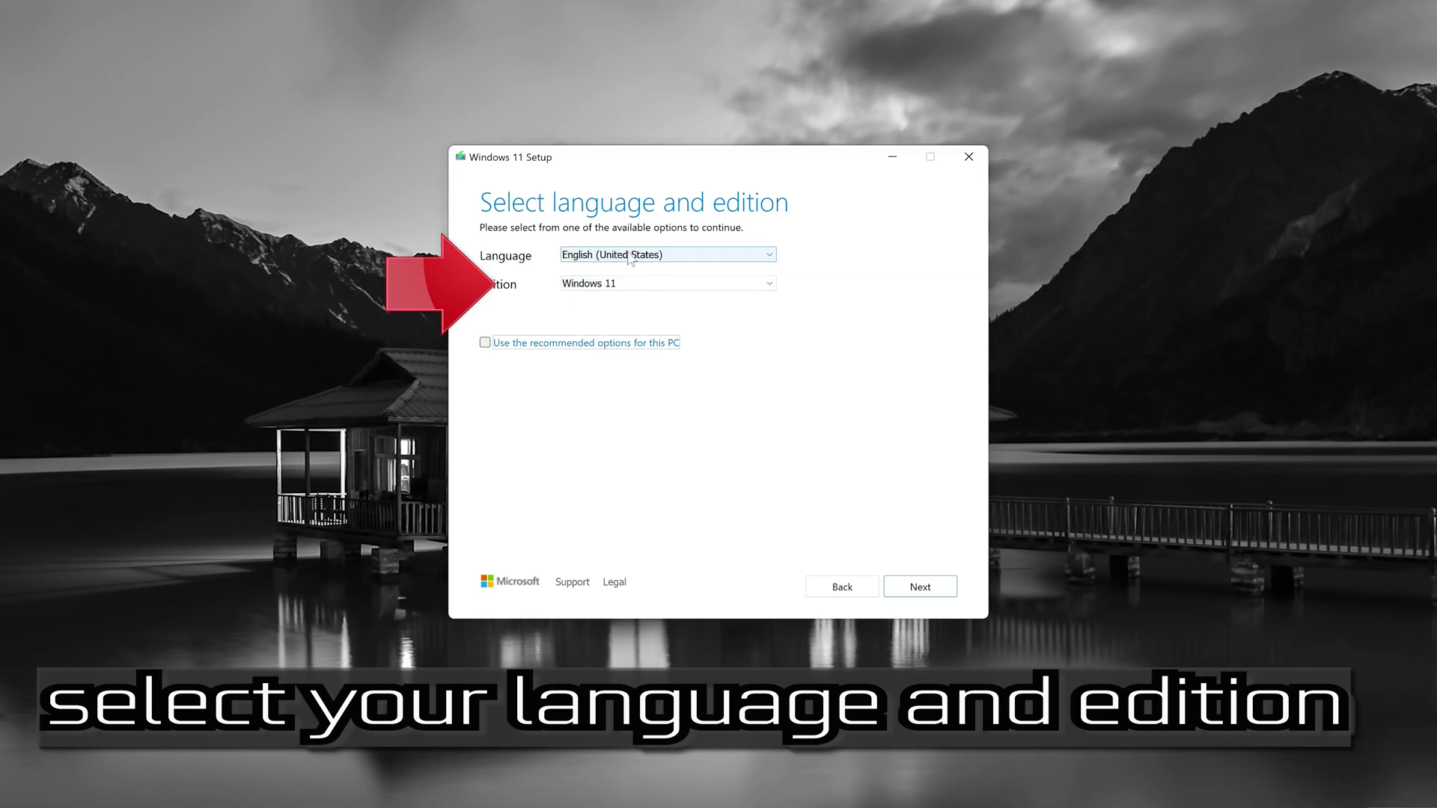
click(485, 343)
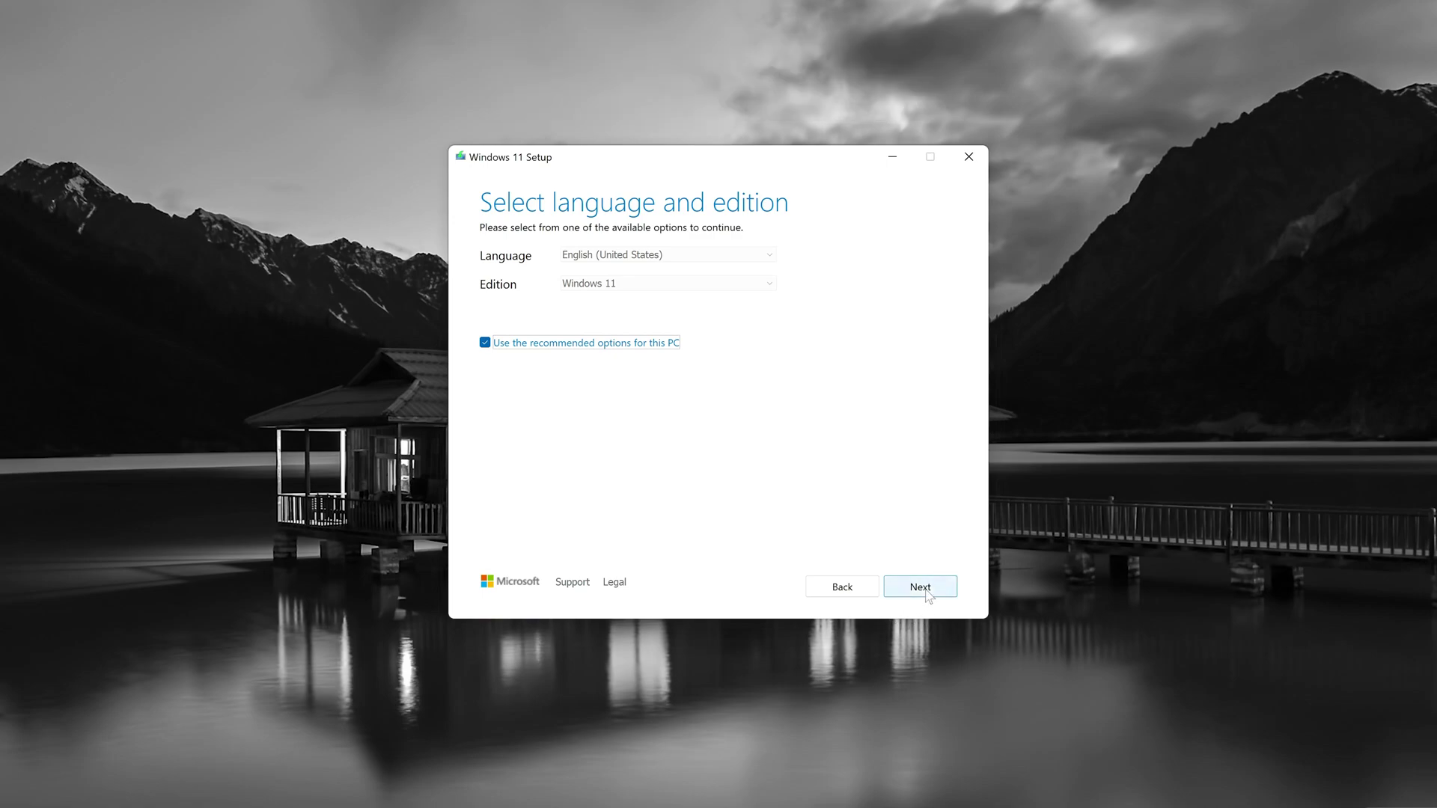
click(920, 587)
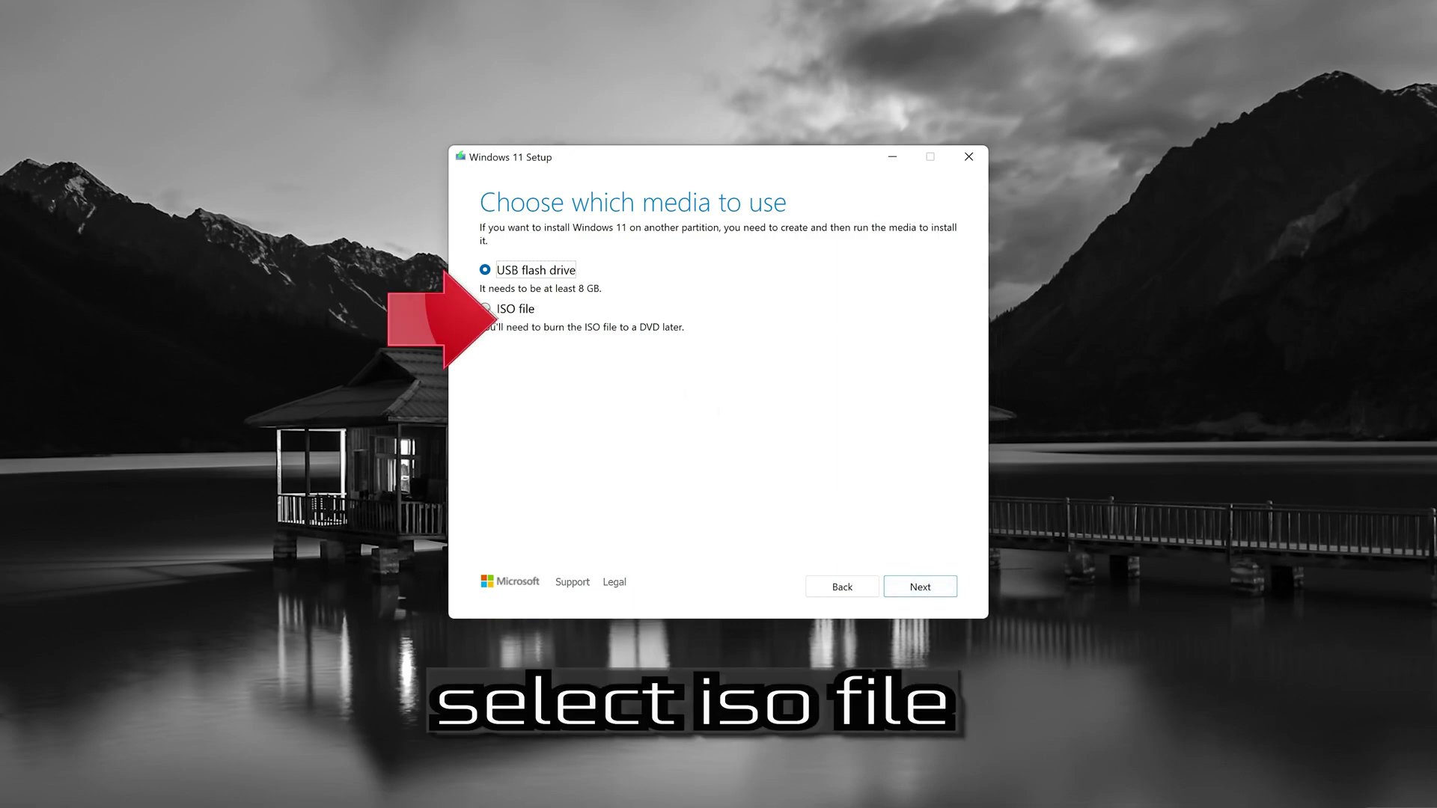
Choose ISO file as the media and save it to the Desktop with 11 appended to the file name Windows.
click(486, 308)
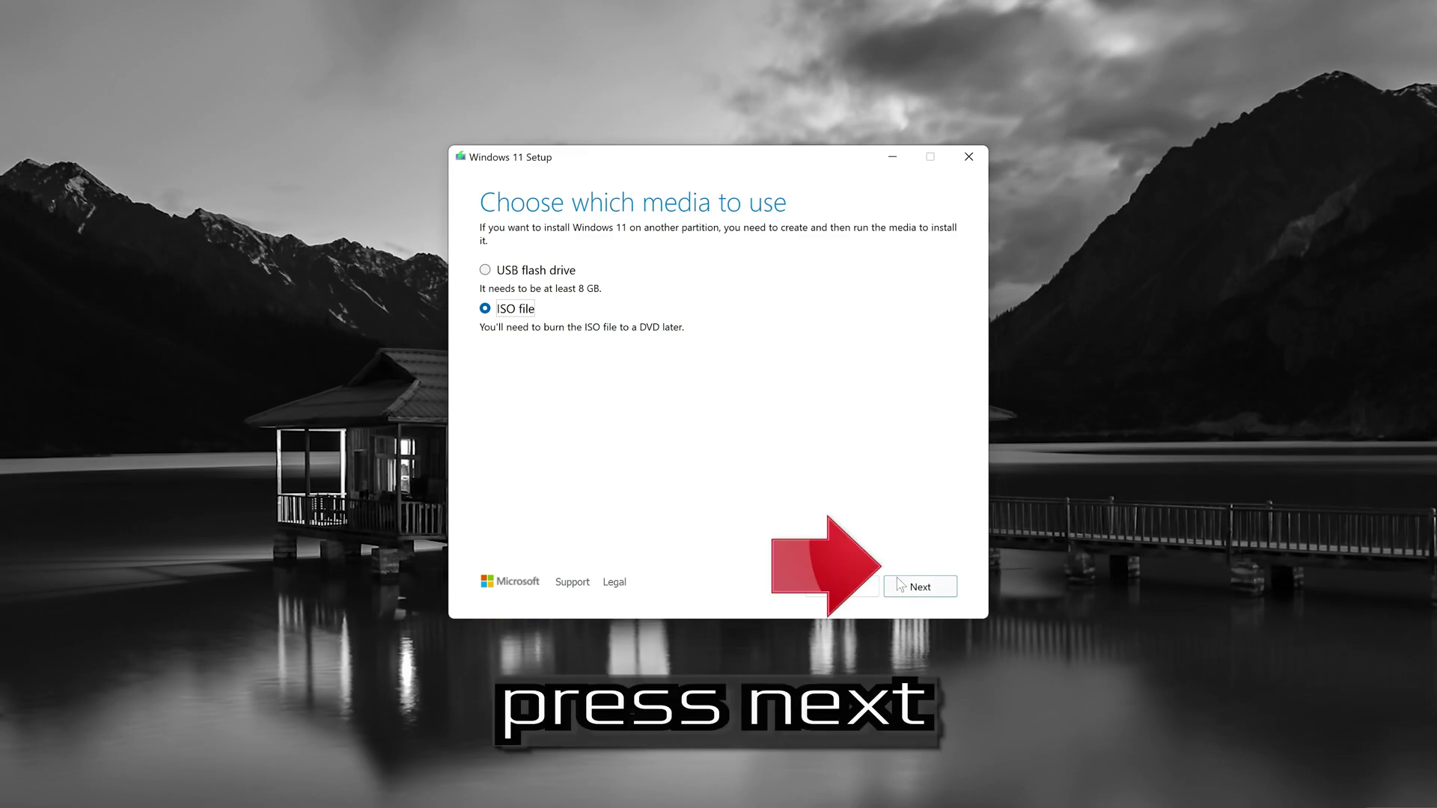
click(936, 591)
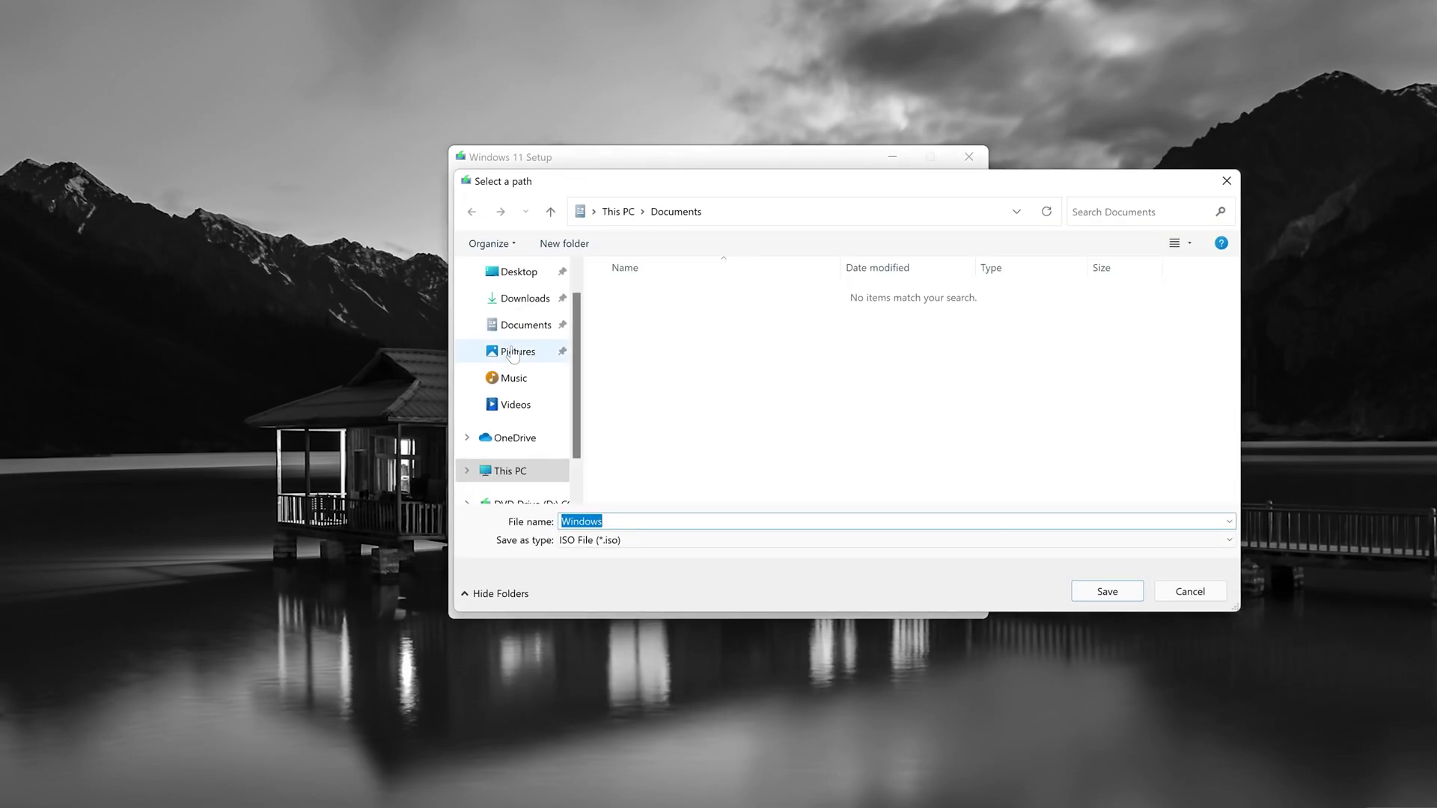
click(534, 280)
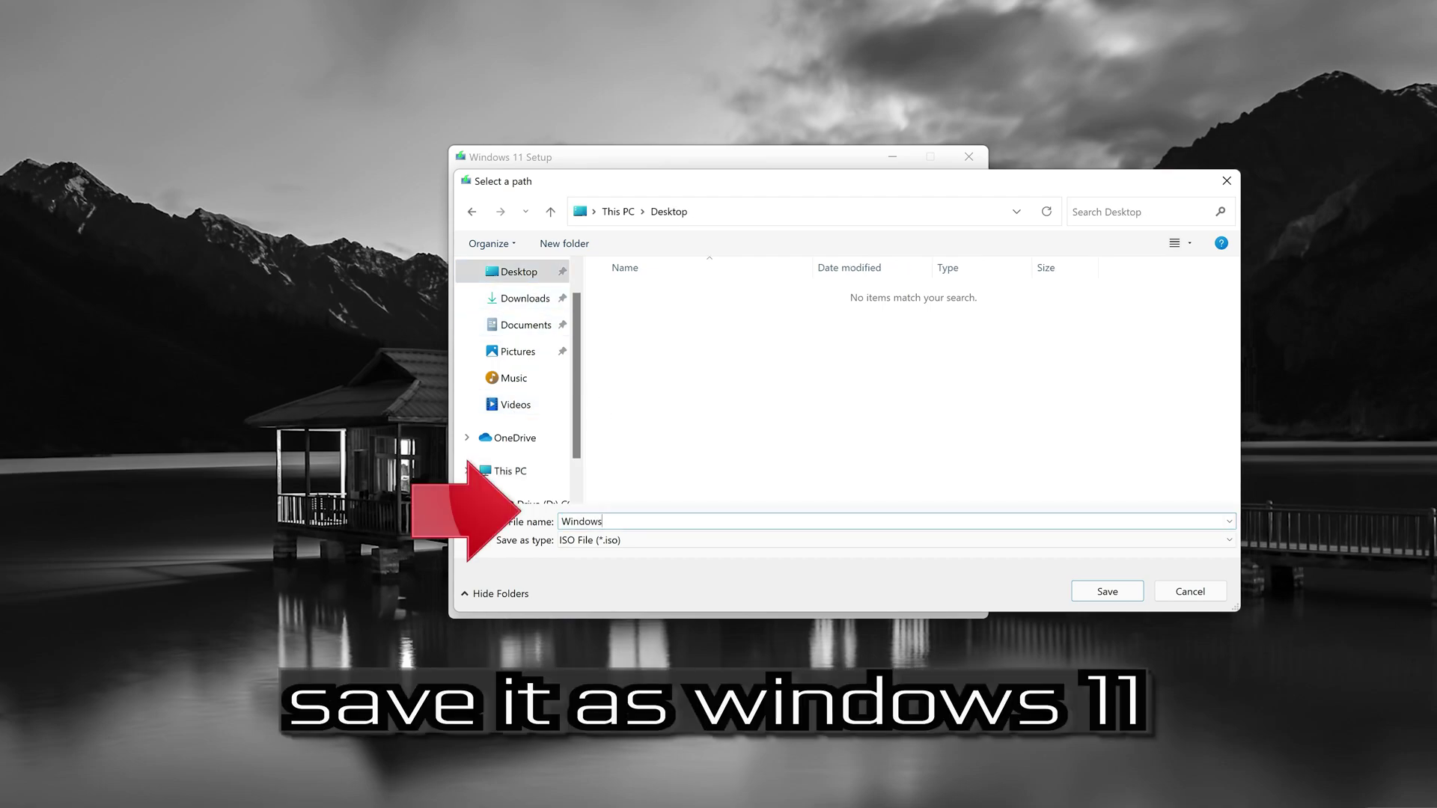
text(11)
click(1122, 596)
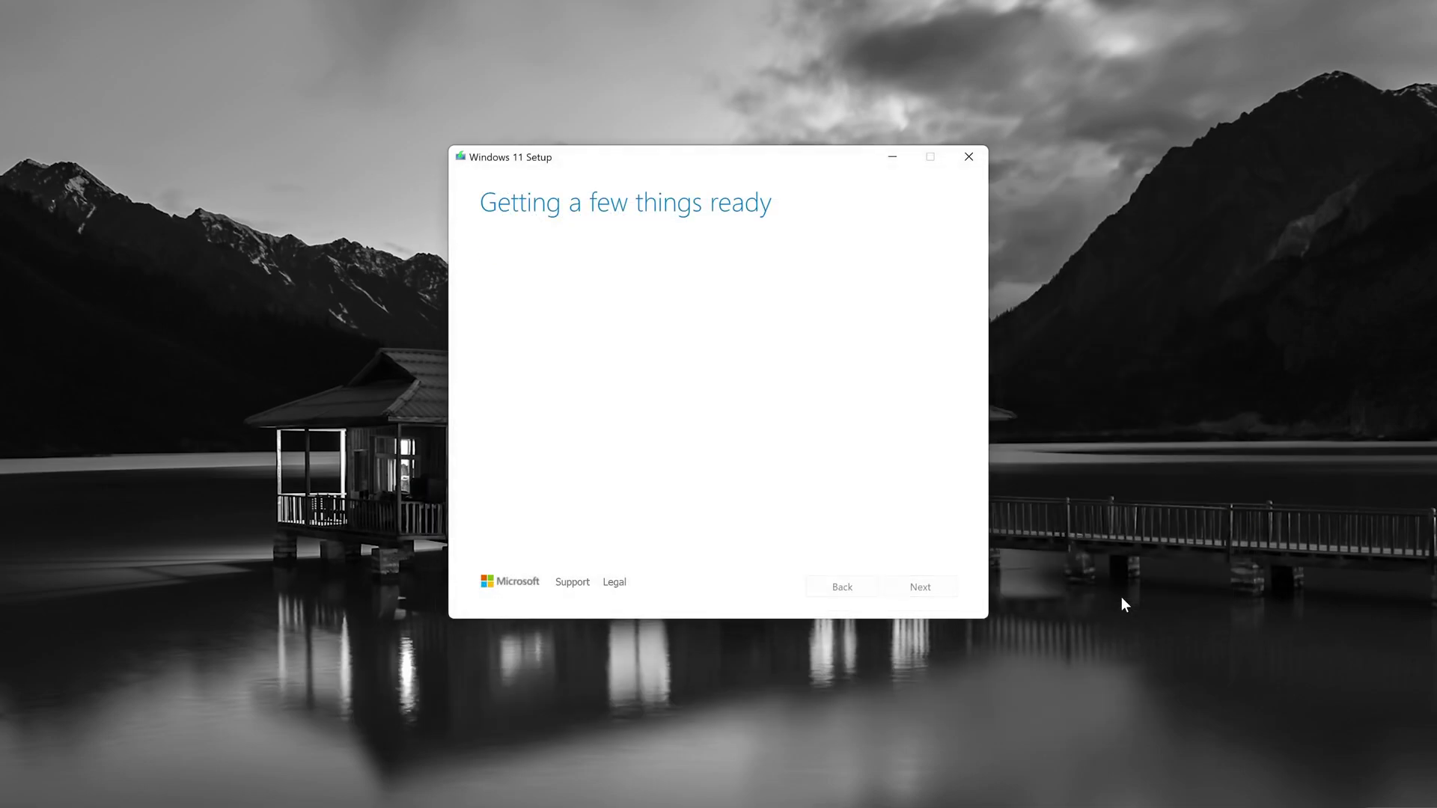
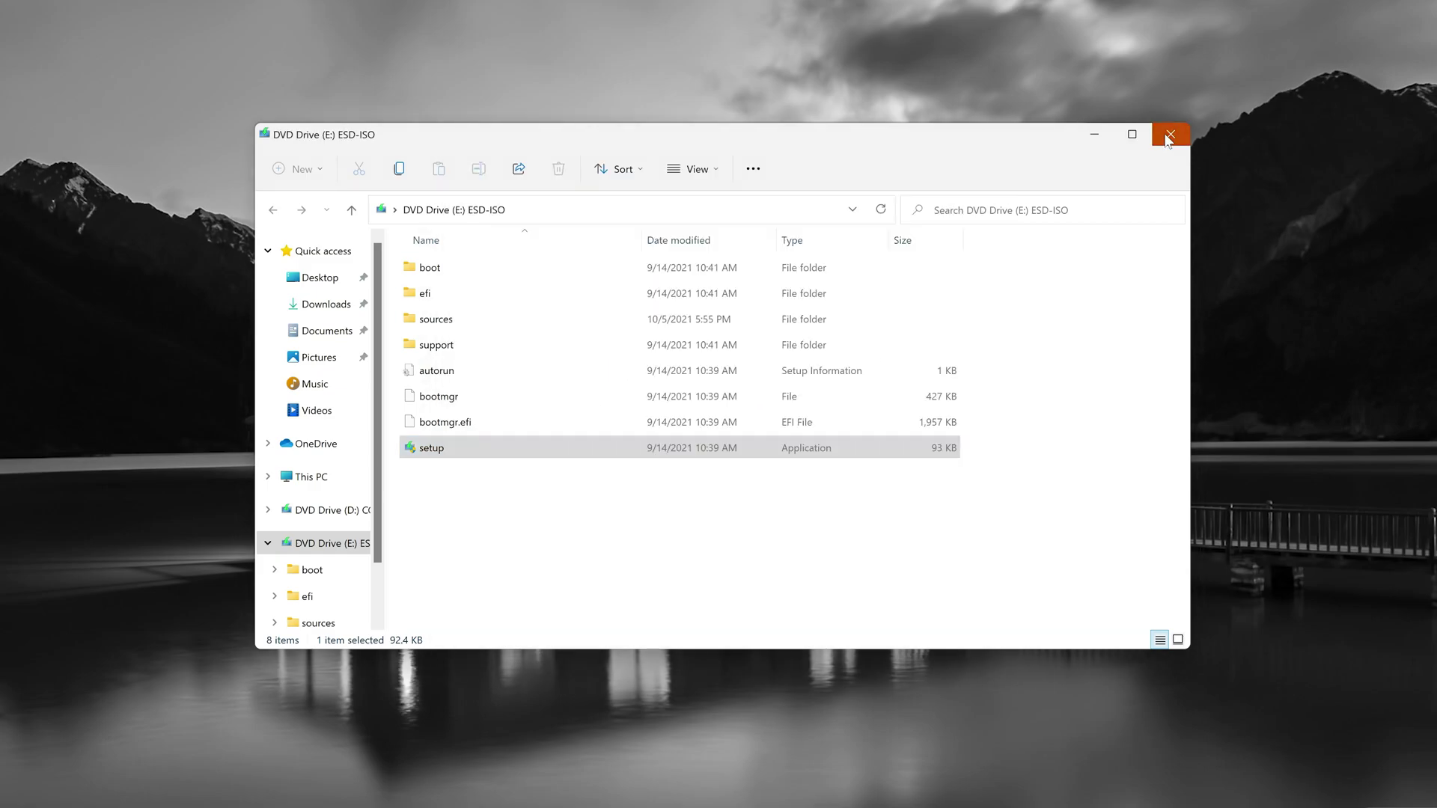
Close the ESD-ISO drive window, continue past the Windows 11 Setup introduction and accept the license terms.
click(1169, 135)
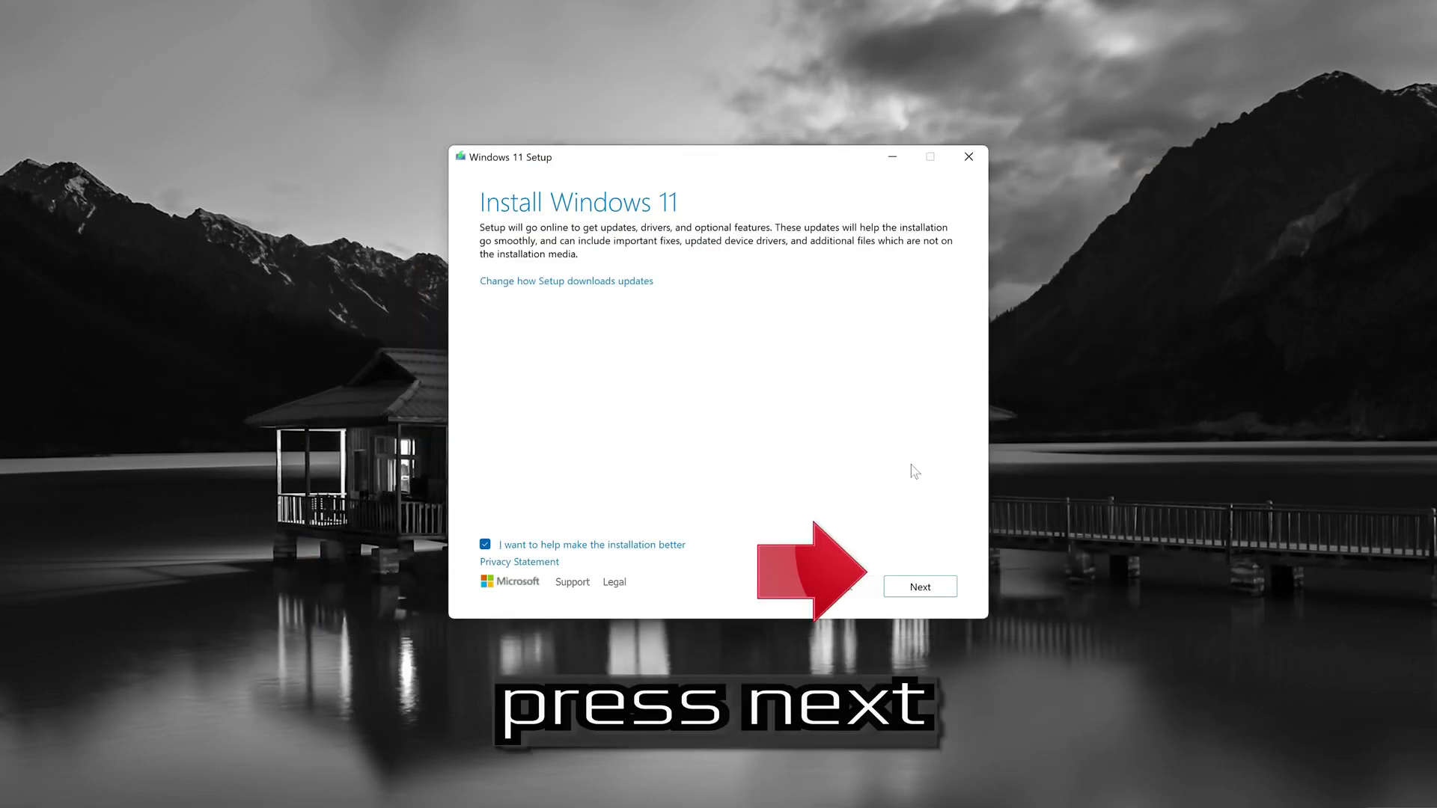
click(934, 595)
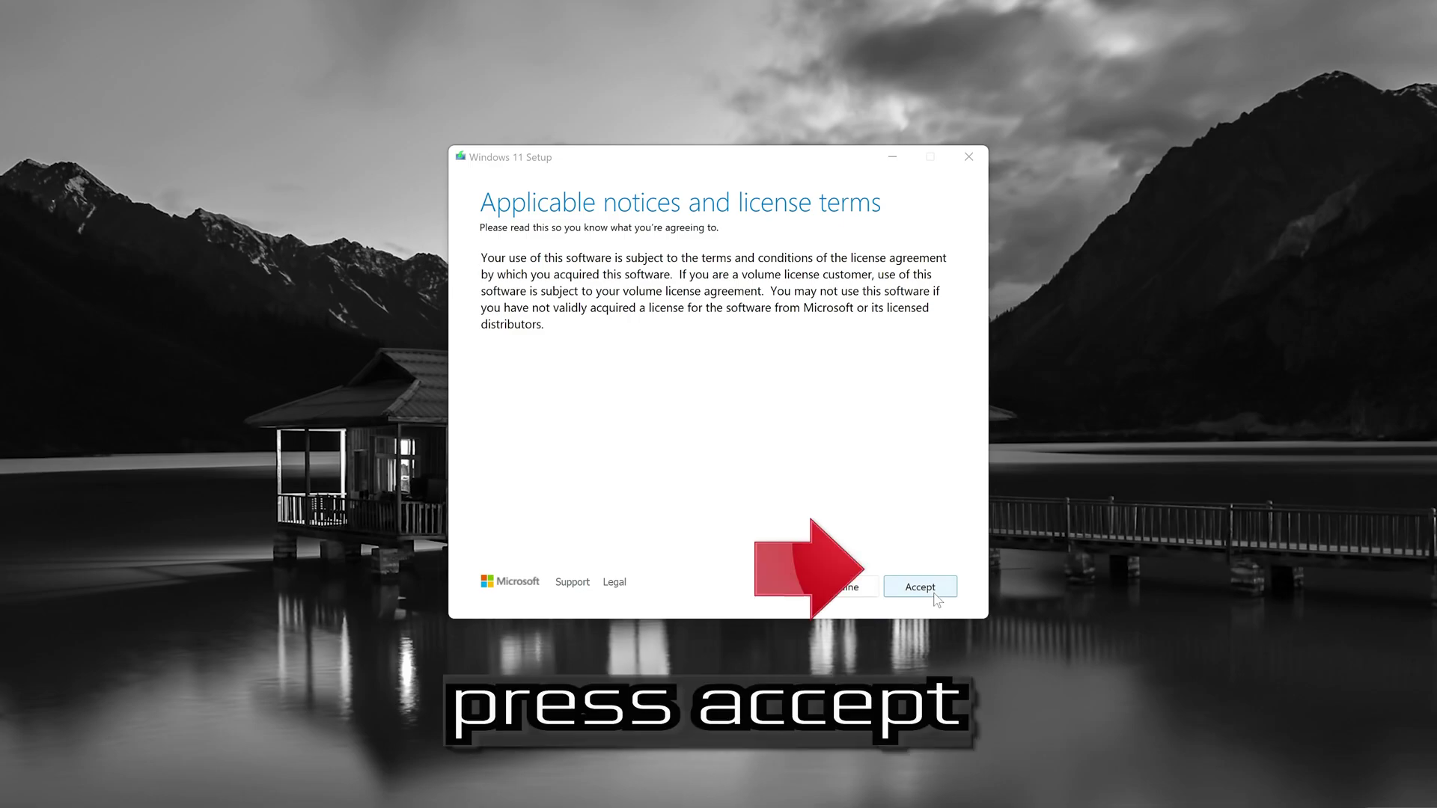
click(921, 588)
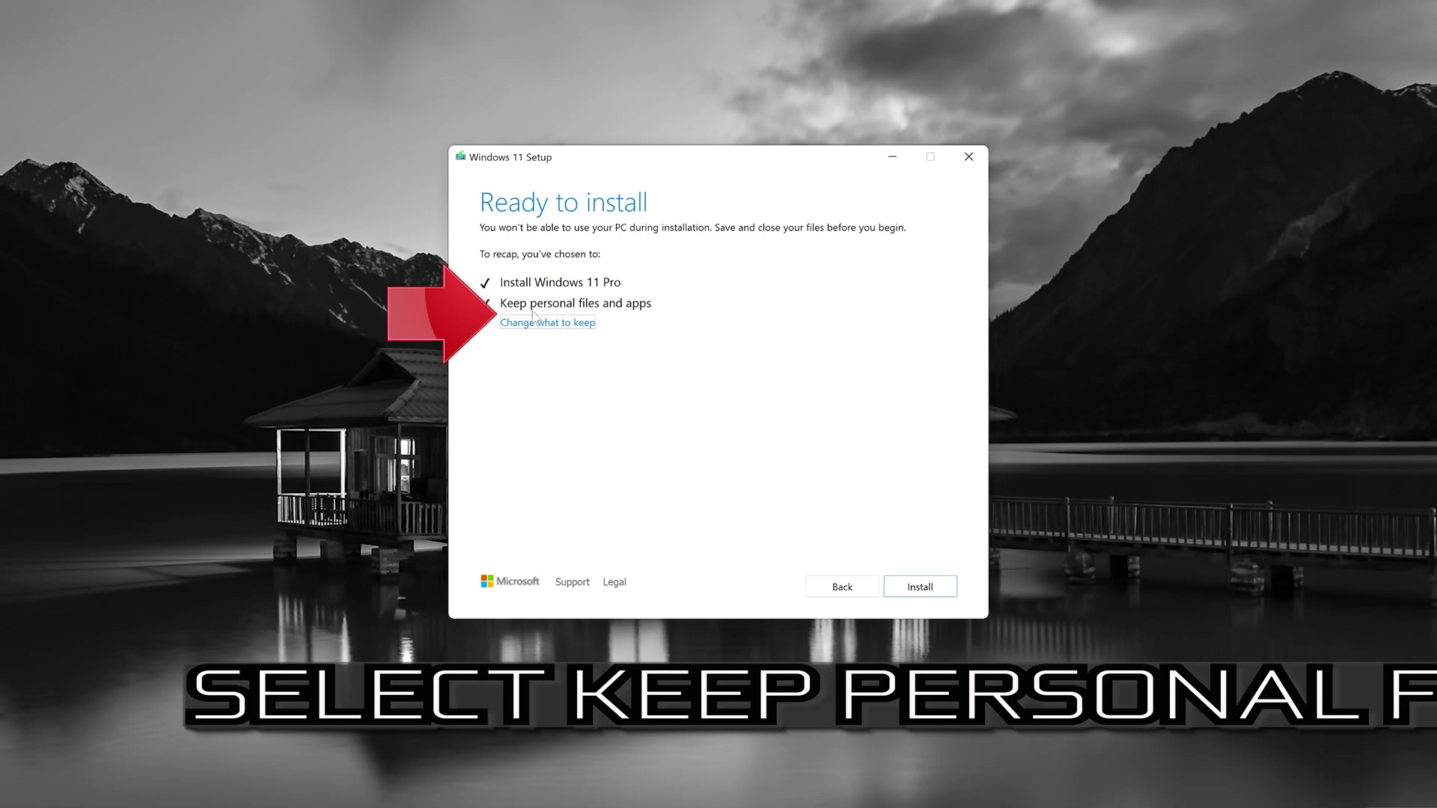
Choose to keep personal files and apps, and start the Windows 11 installation.
click(590, 324)
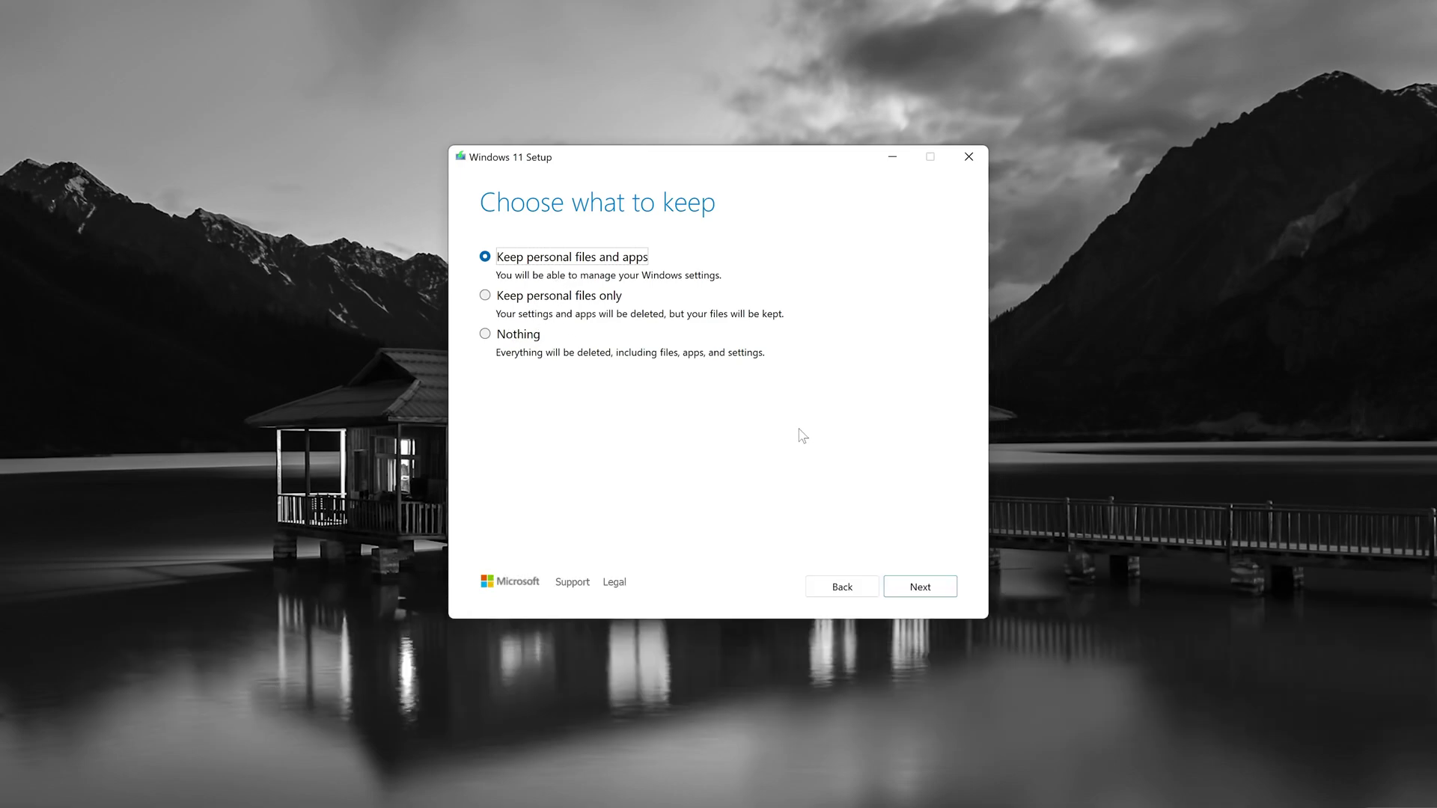
click(924, 588)
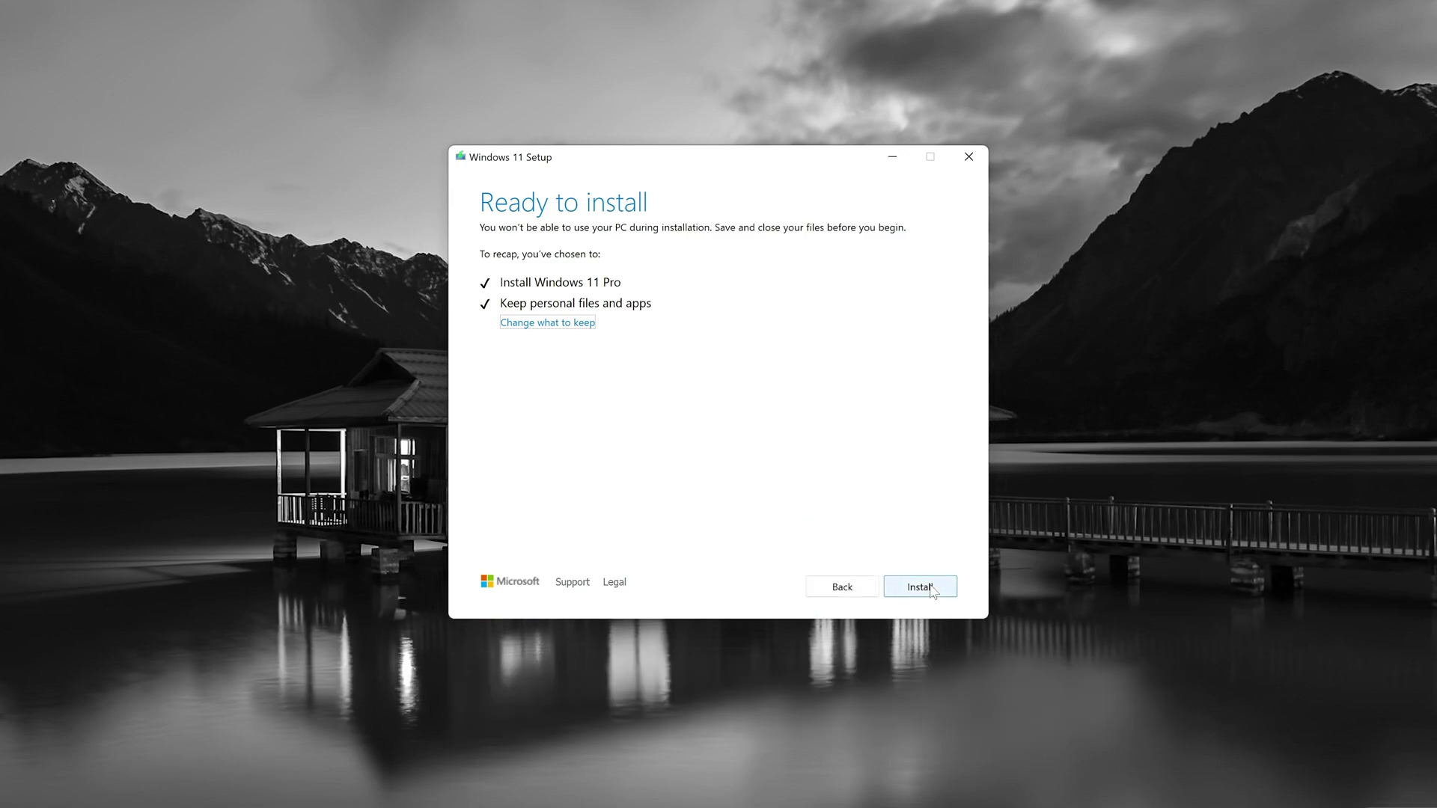
click(928, 587)
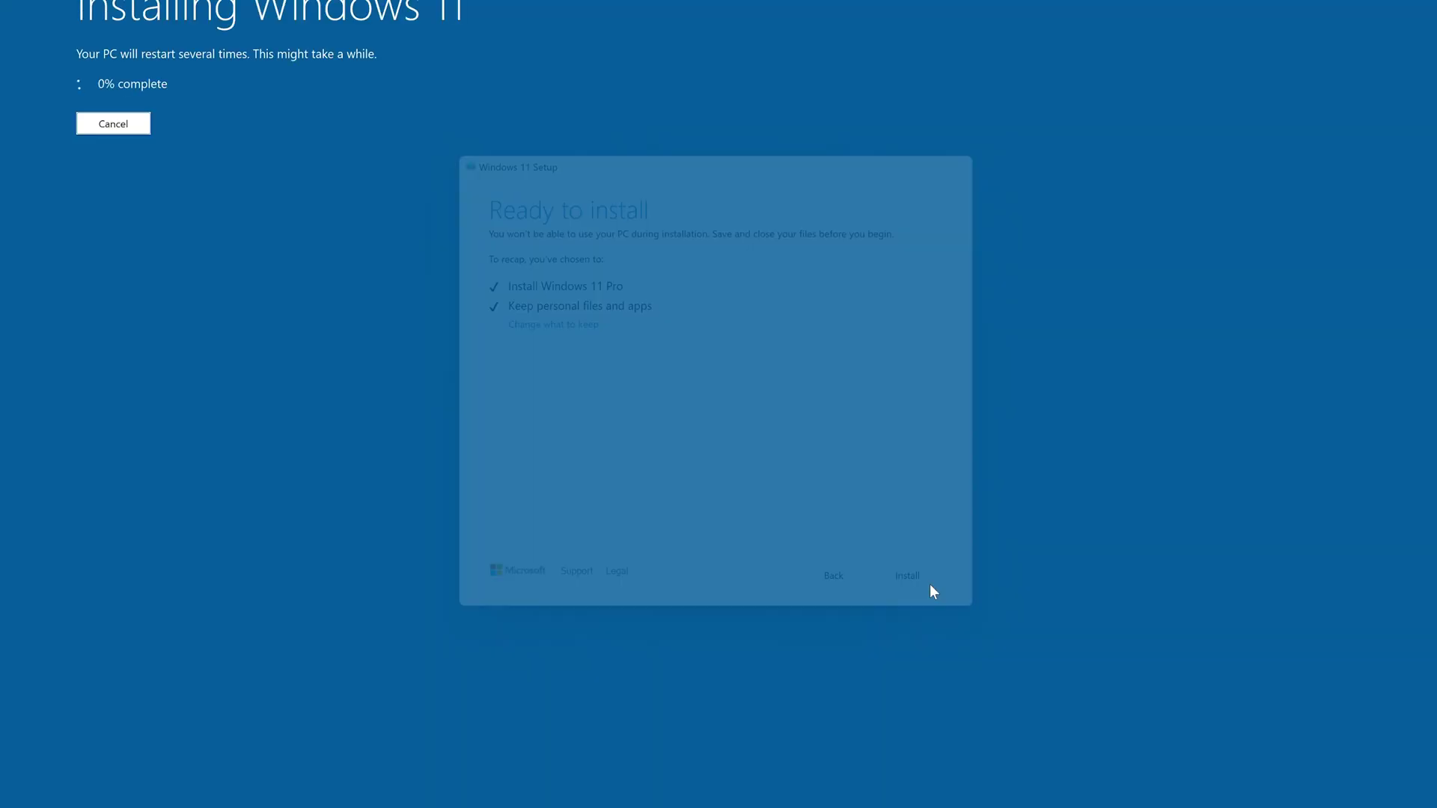